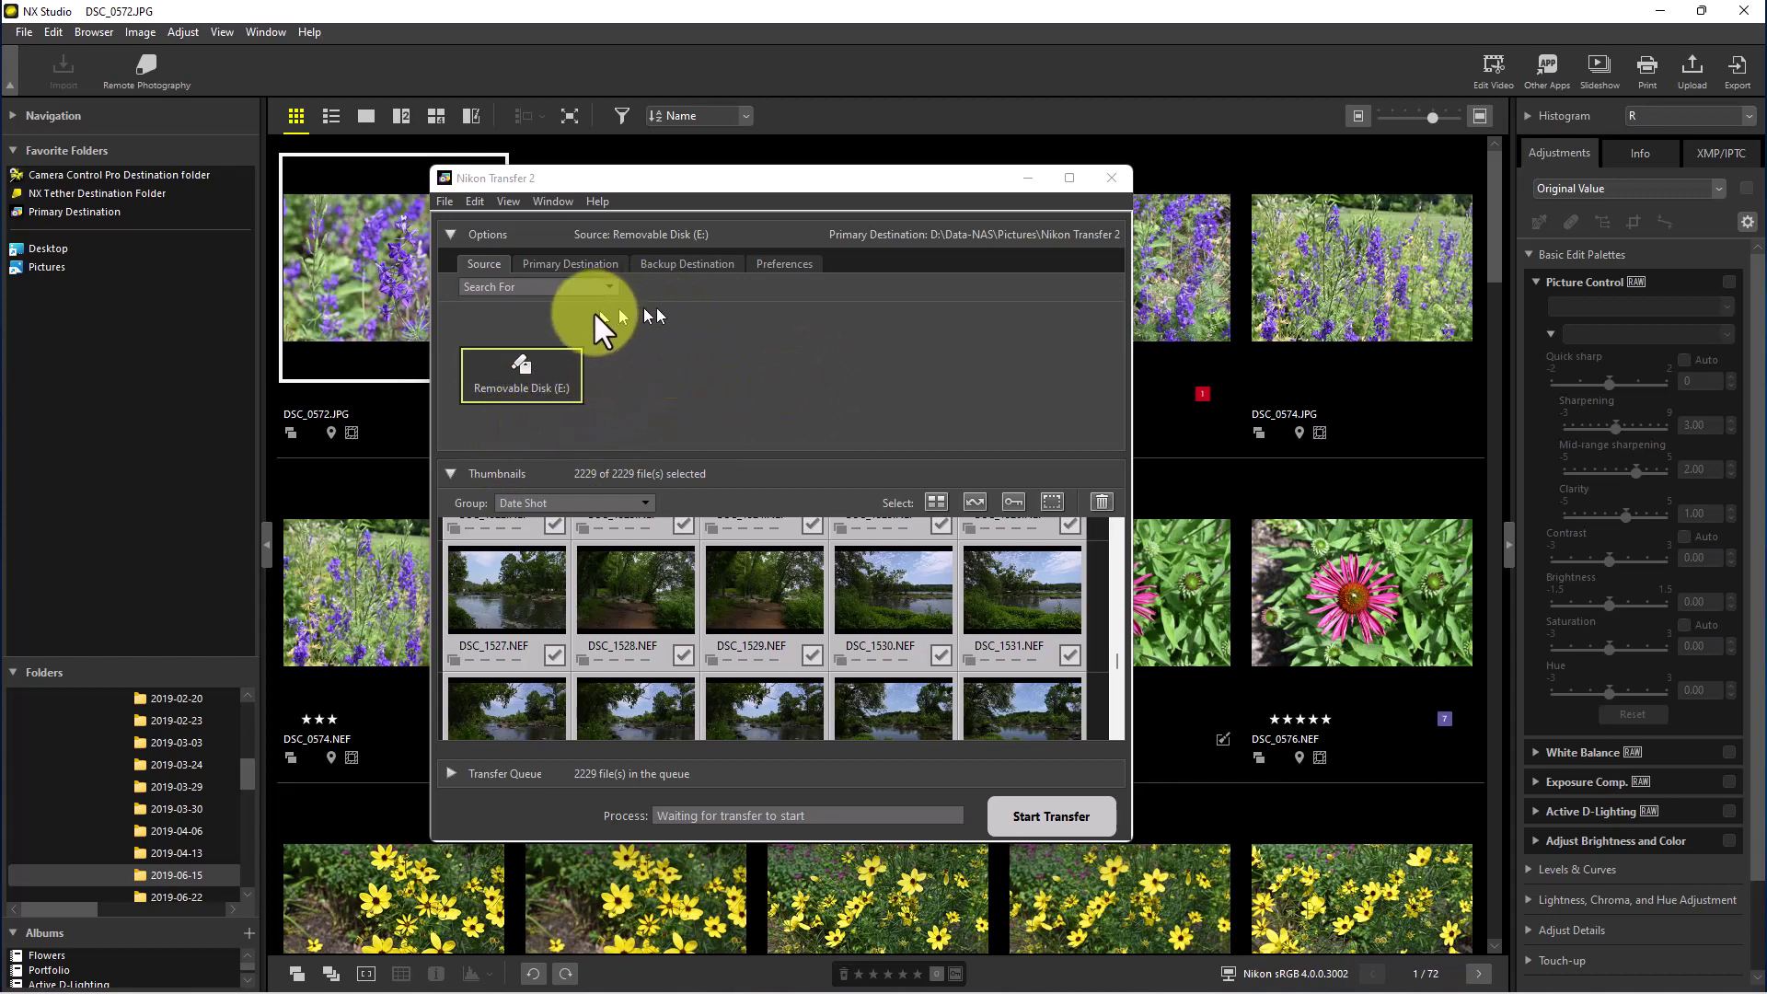
click(605, 286)
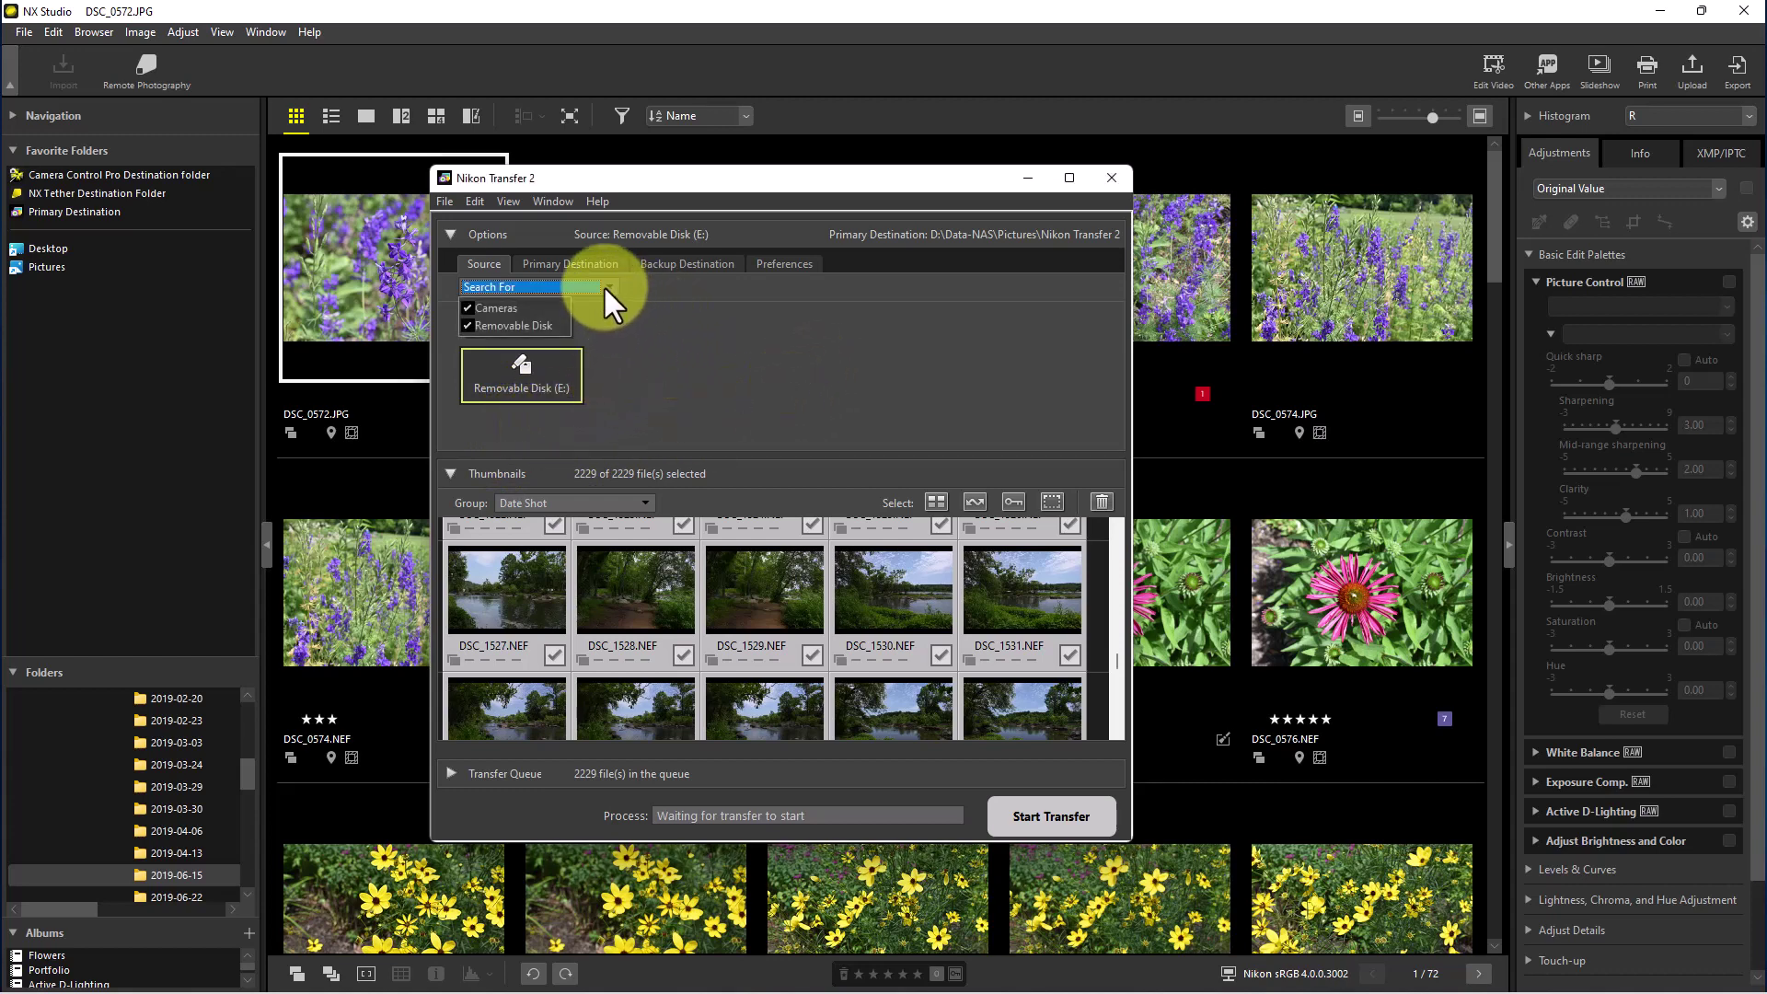
click(745, 367)
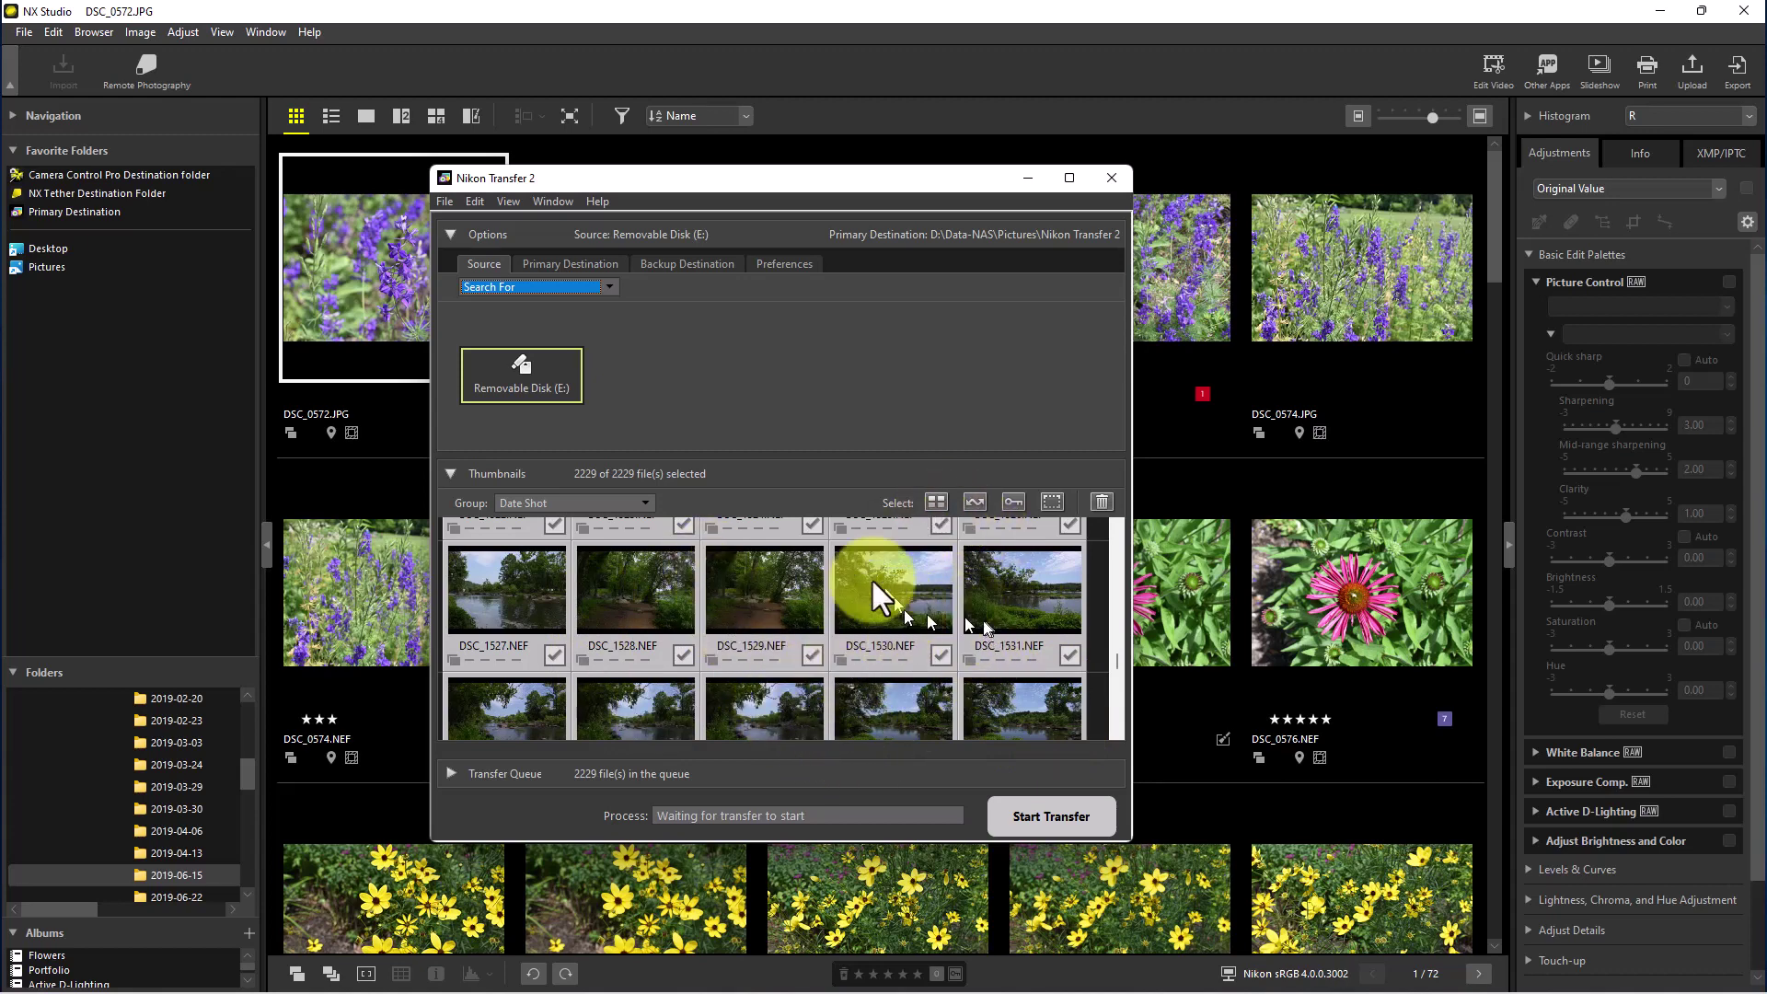
Deselect all thumbnails and mark only DSC_1525, DSC_1524, DSC_1529, DSC_1530 and DSC_1528 for transfer
click(937, 502)
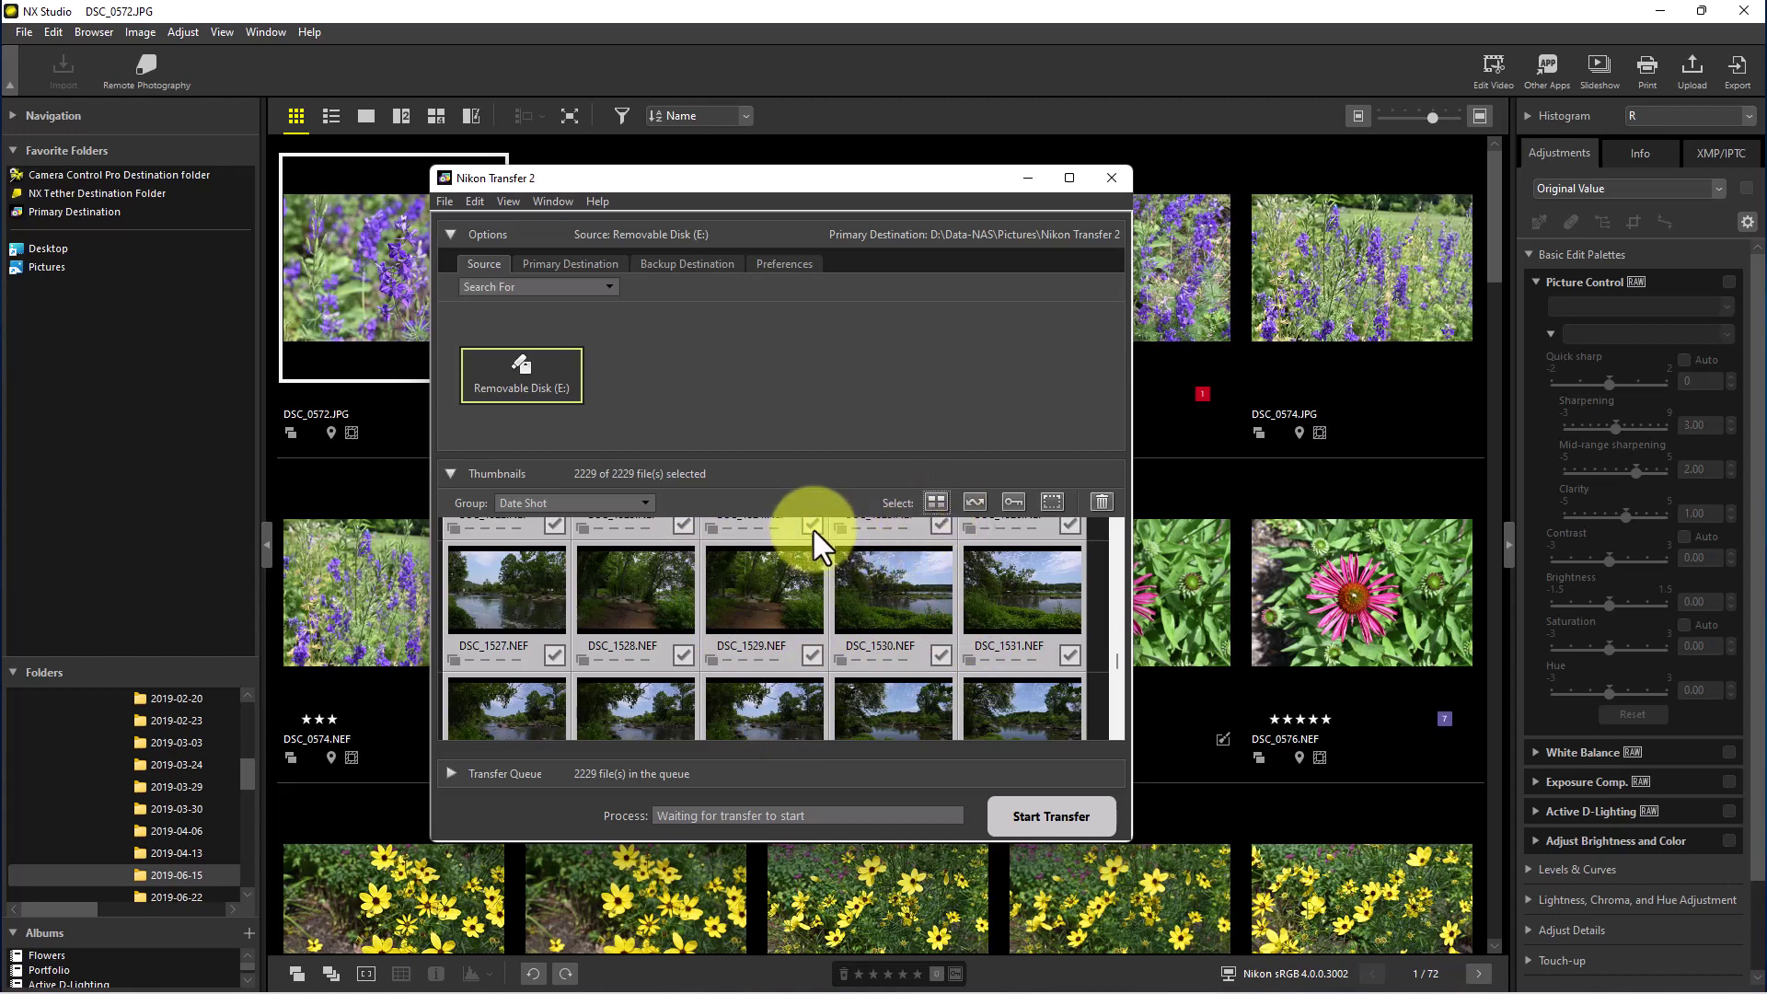
click(1051, 501)
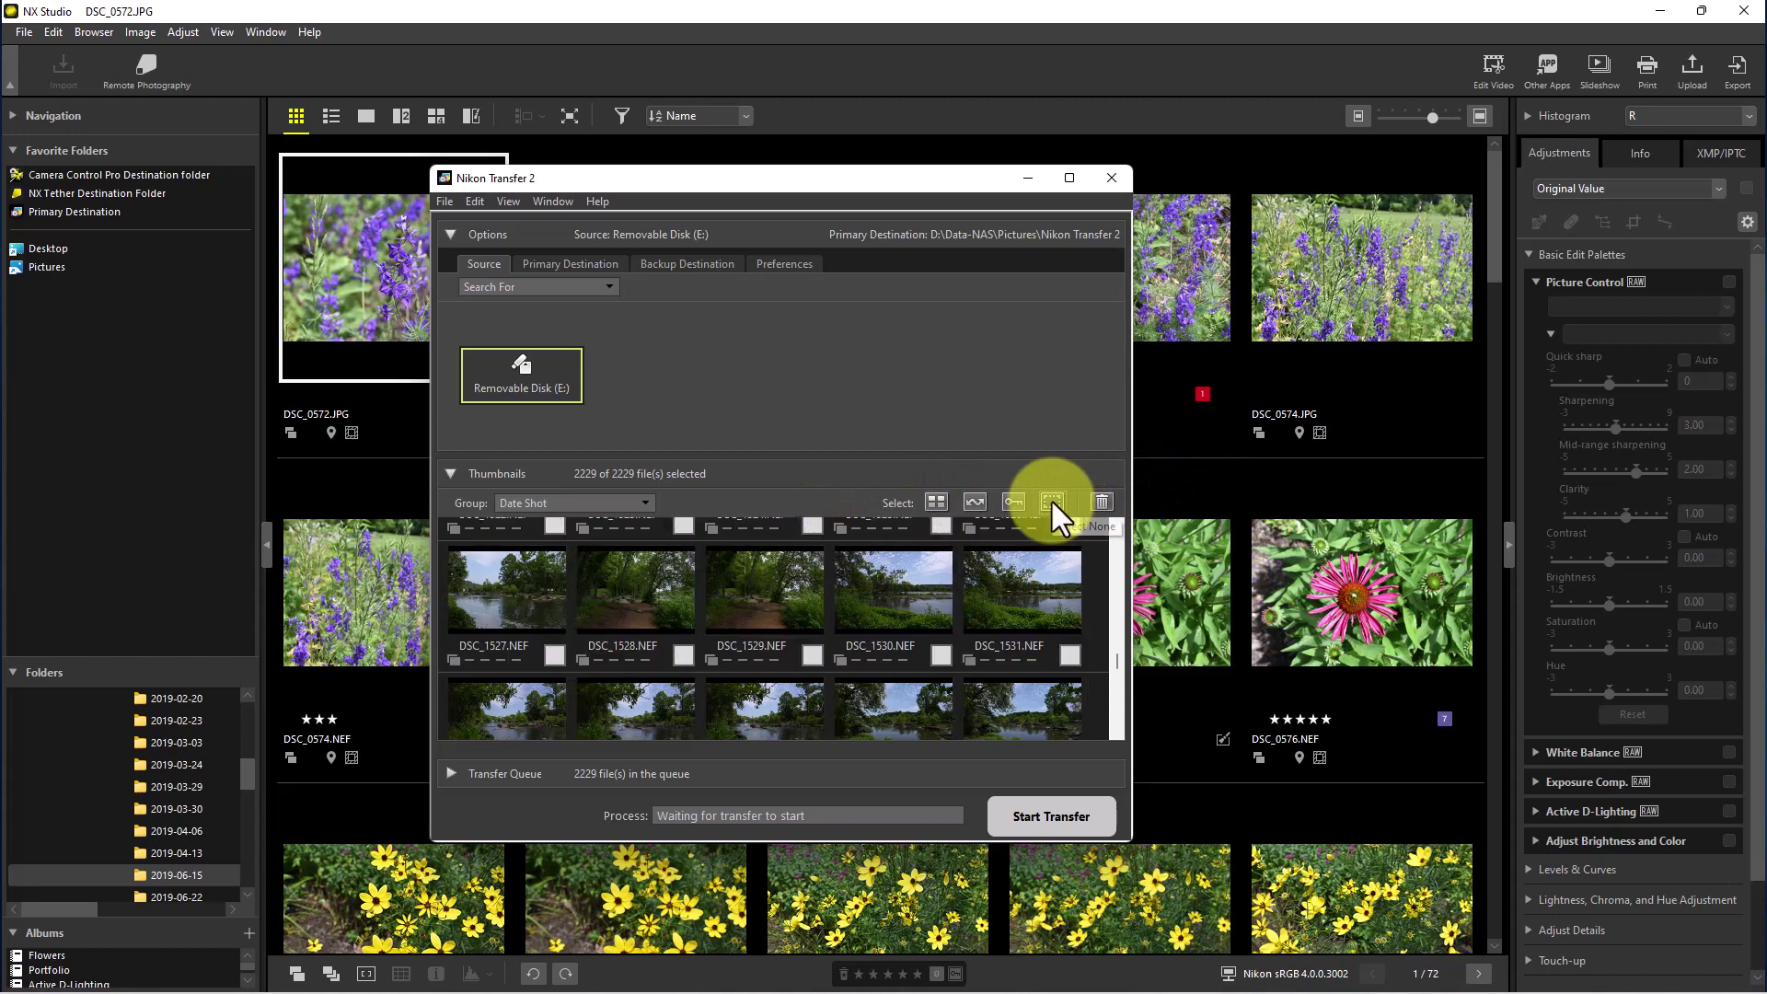
click(935, 501)
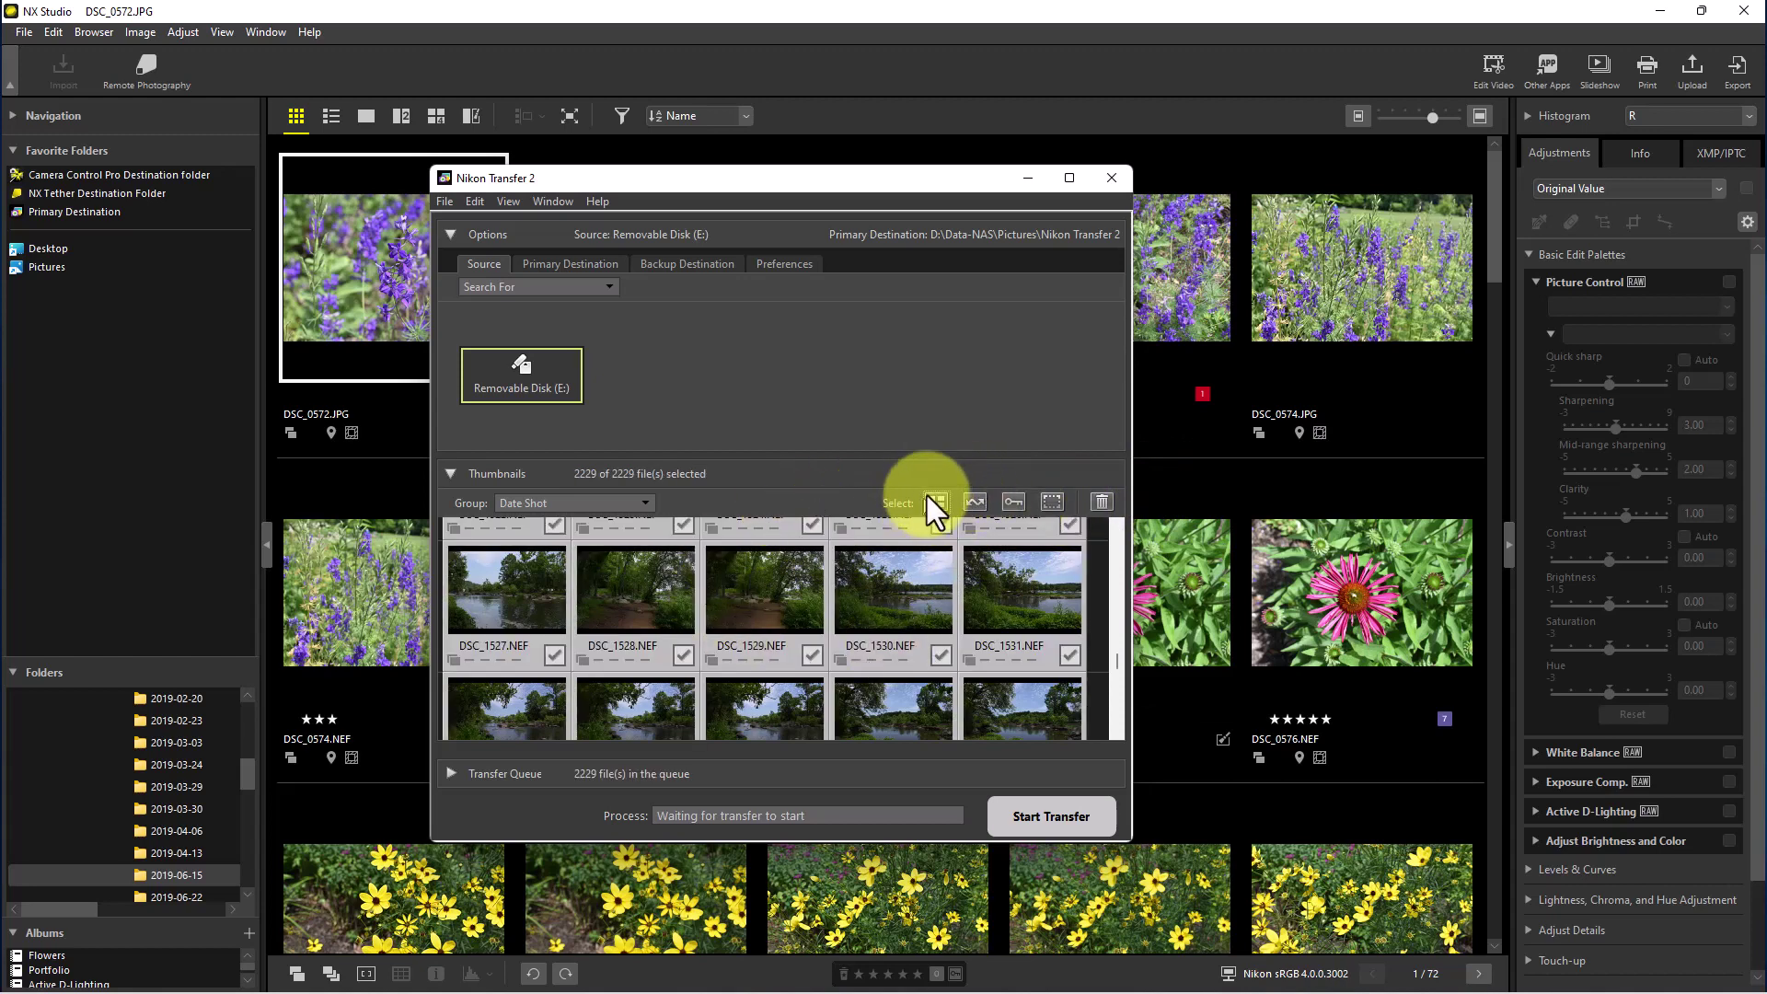
click(1055, 504)
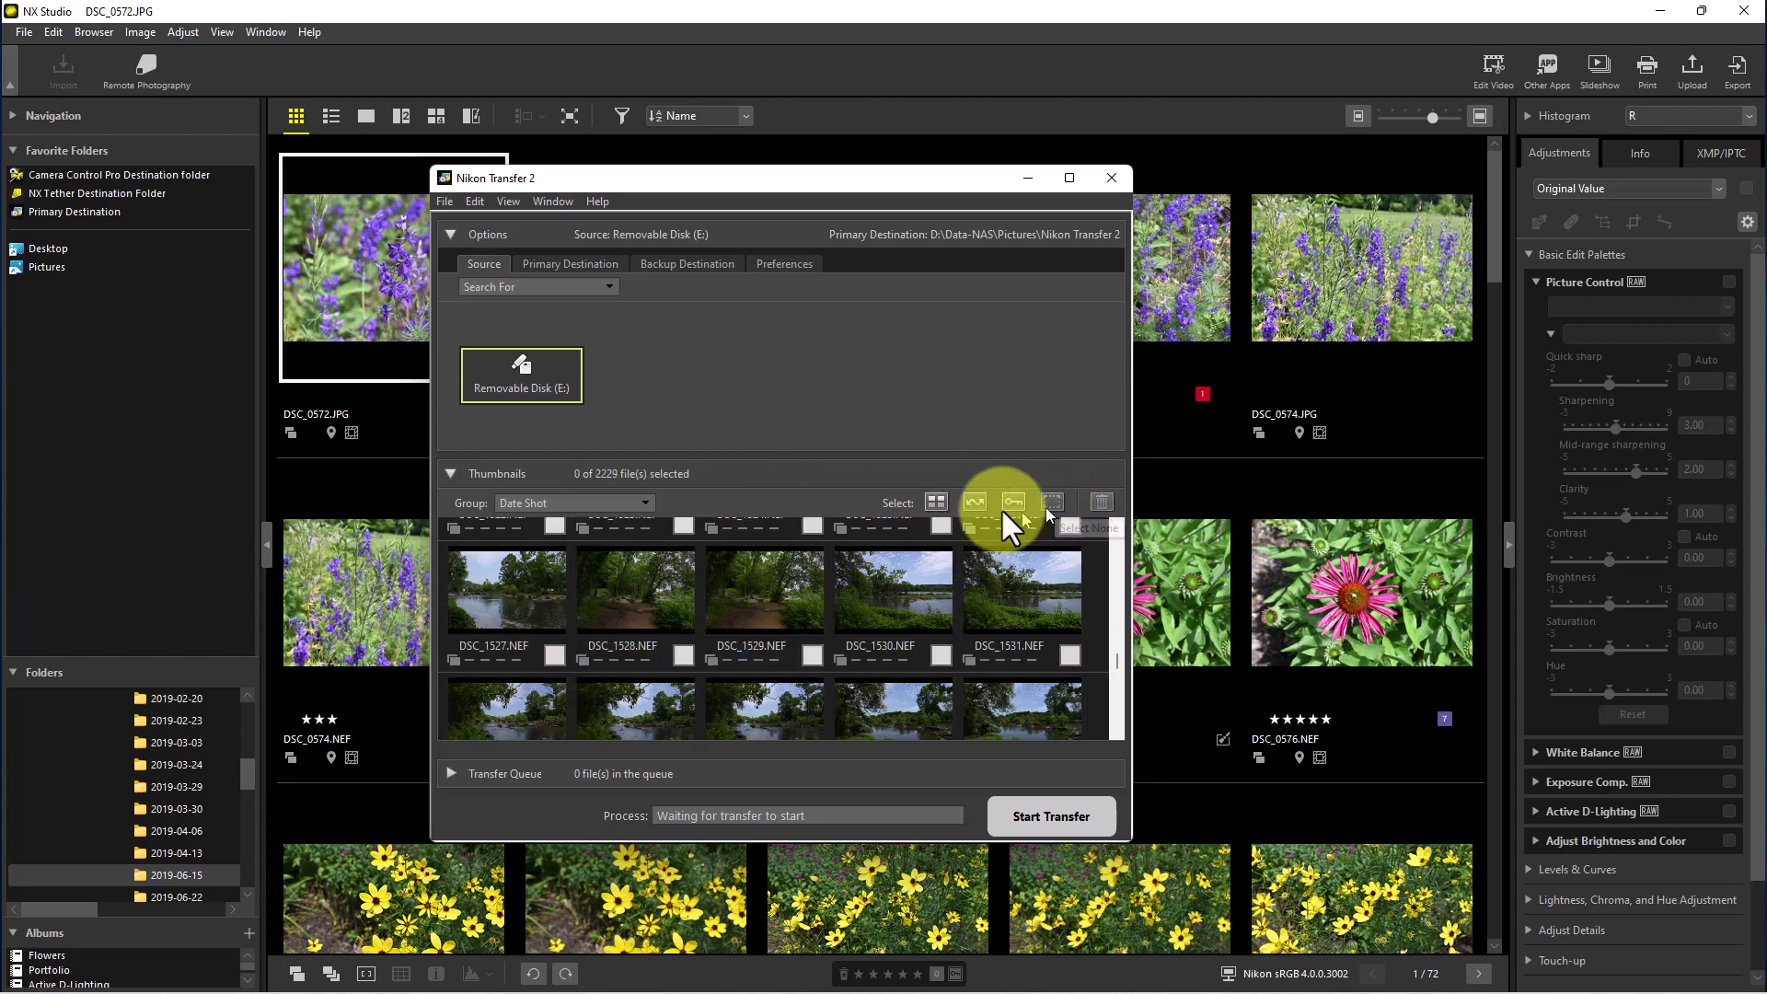
click(940, 526)
click(812, 524)
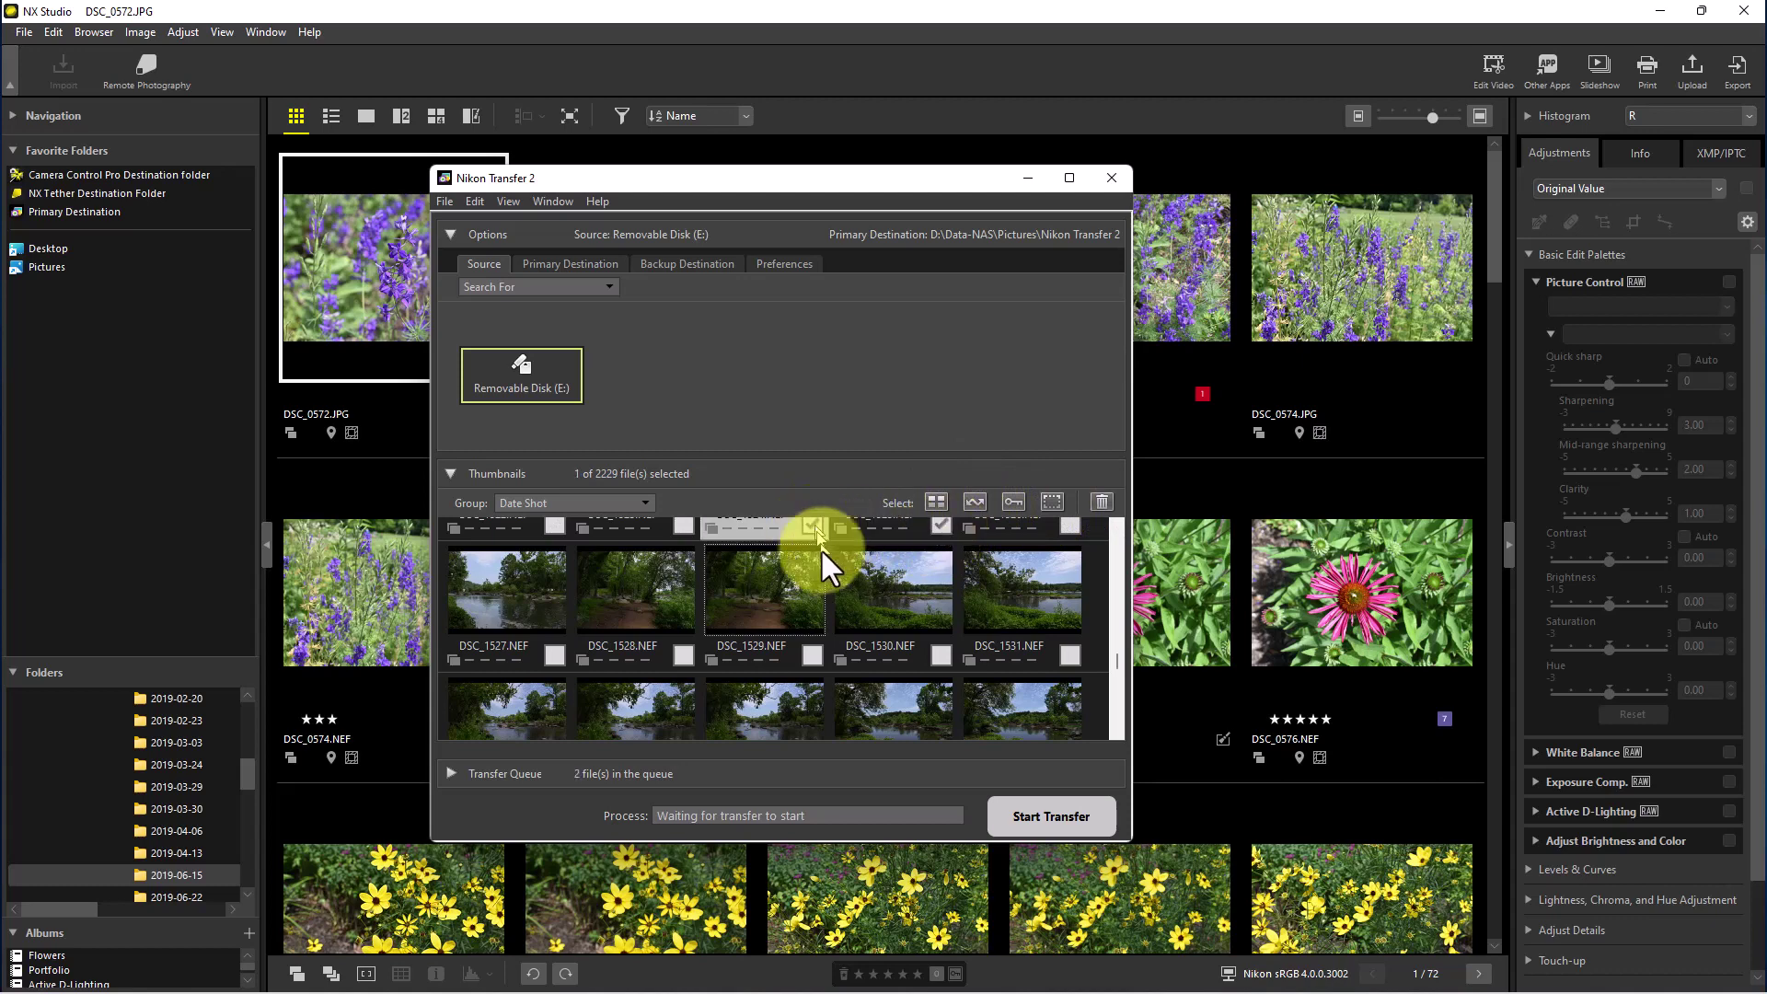
click(813, 654)
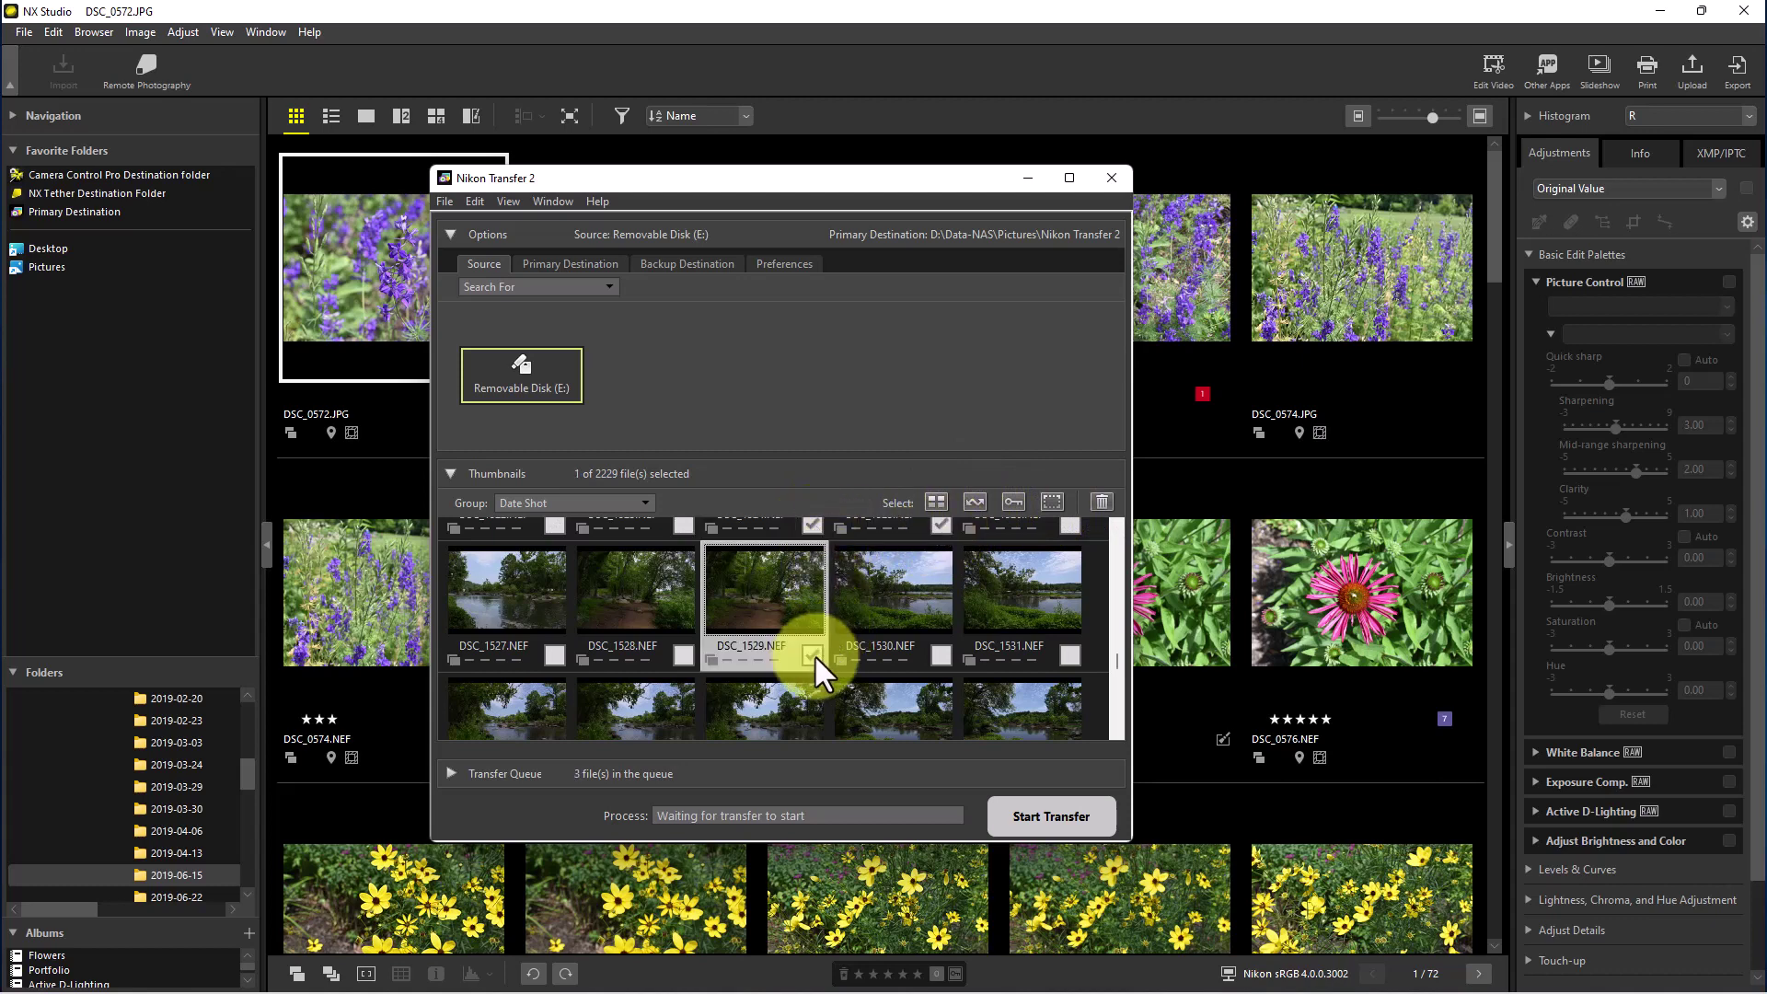
click(940, 655)
click(683, 654)
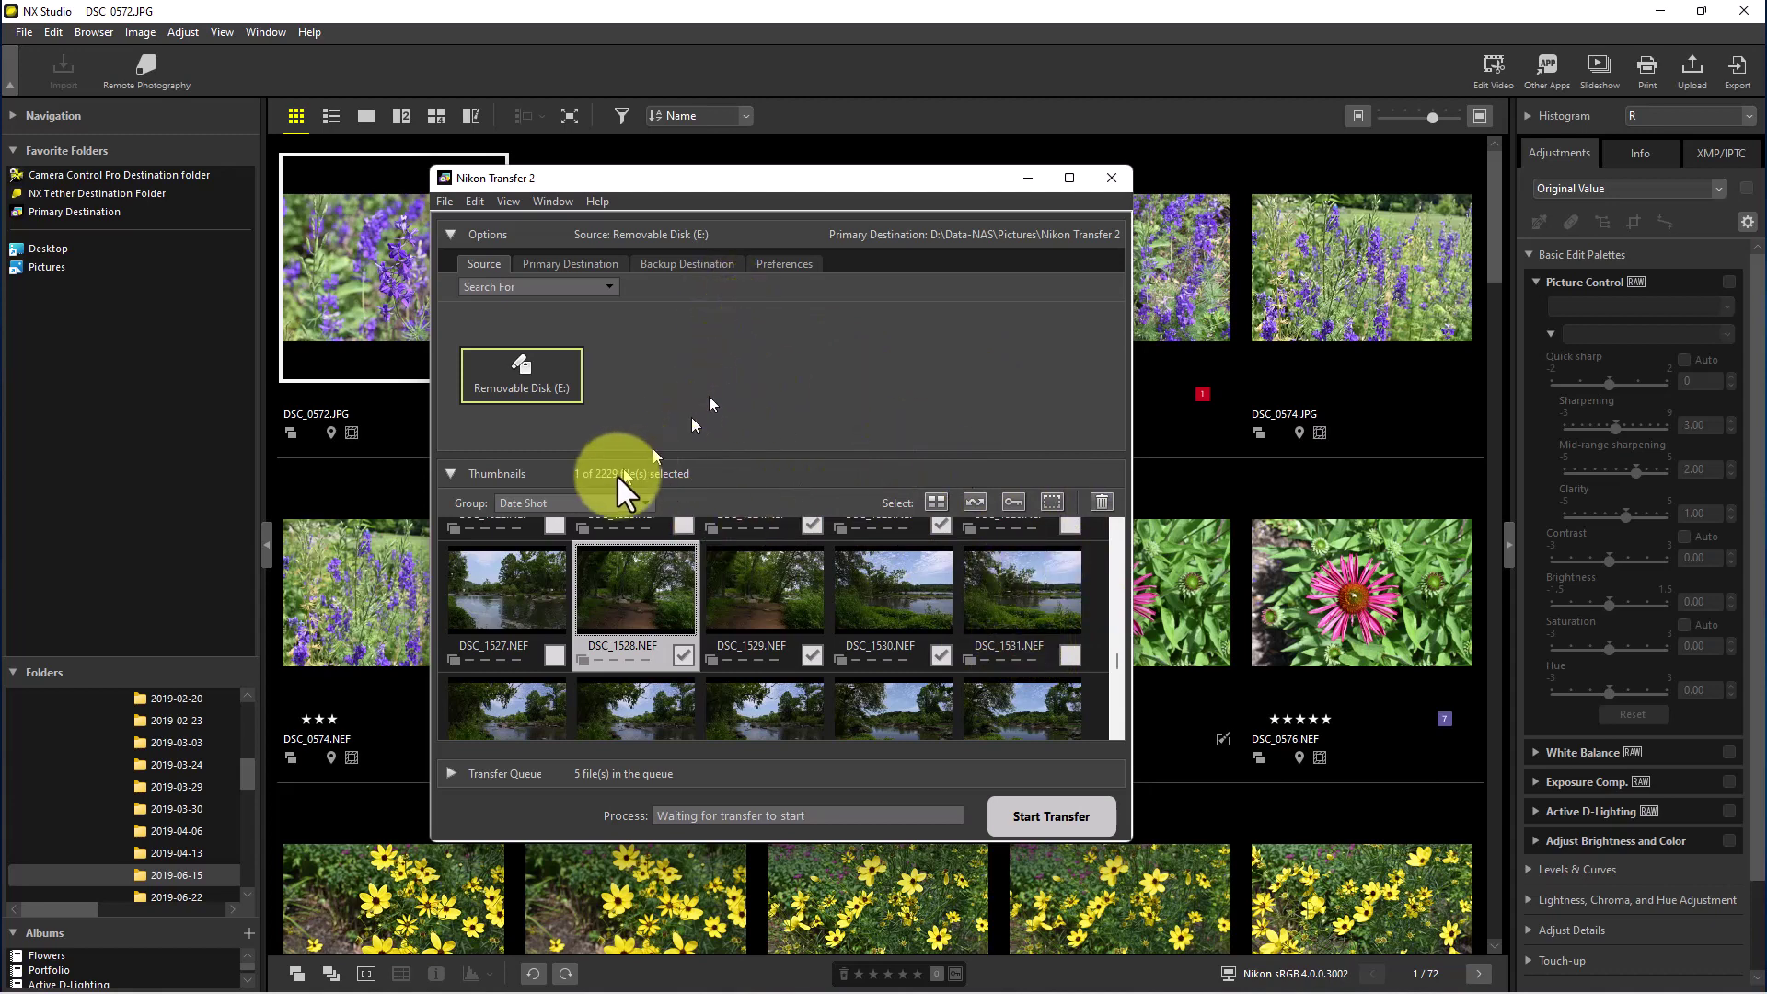
Look over the thumbnail grouping options and the files listed in the transfer queue
click(578, 504)
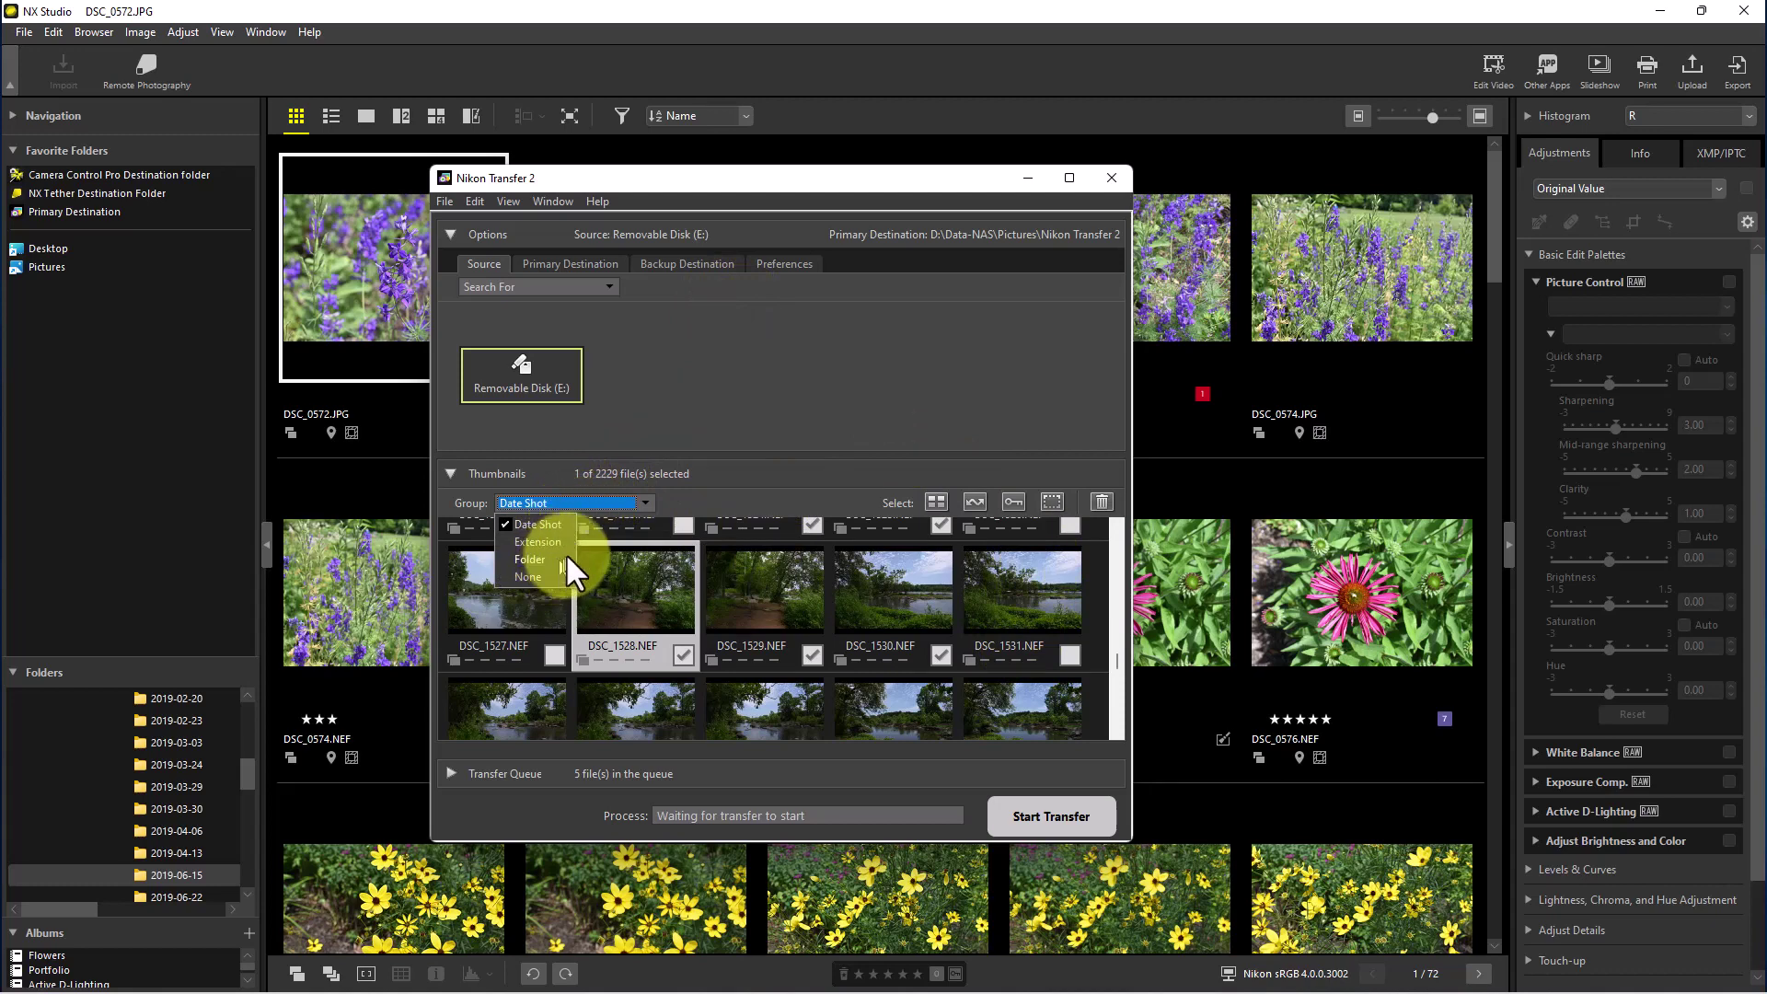
click(676, 498)
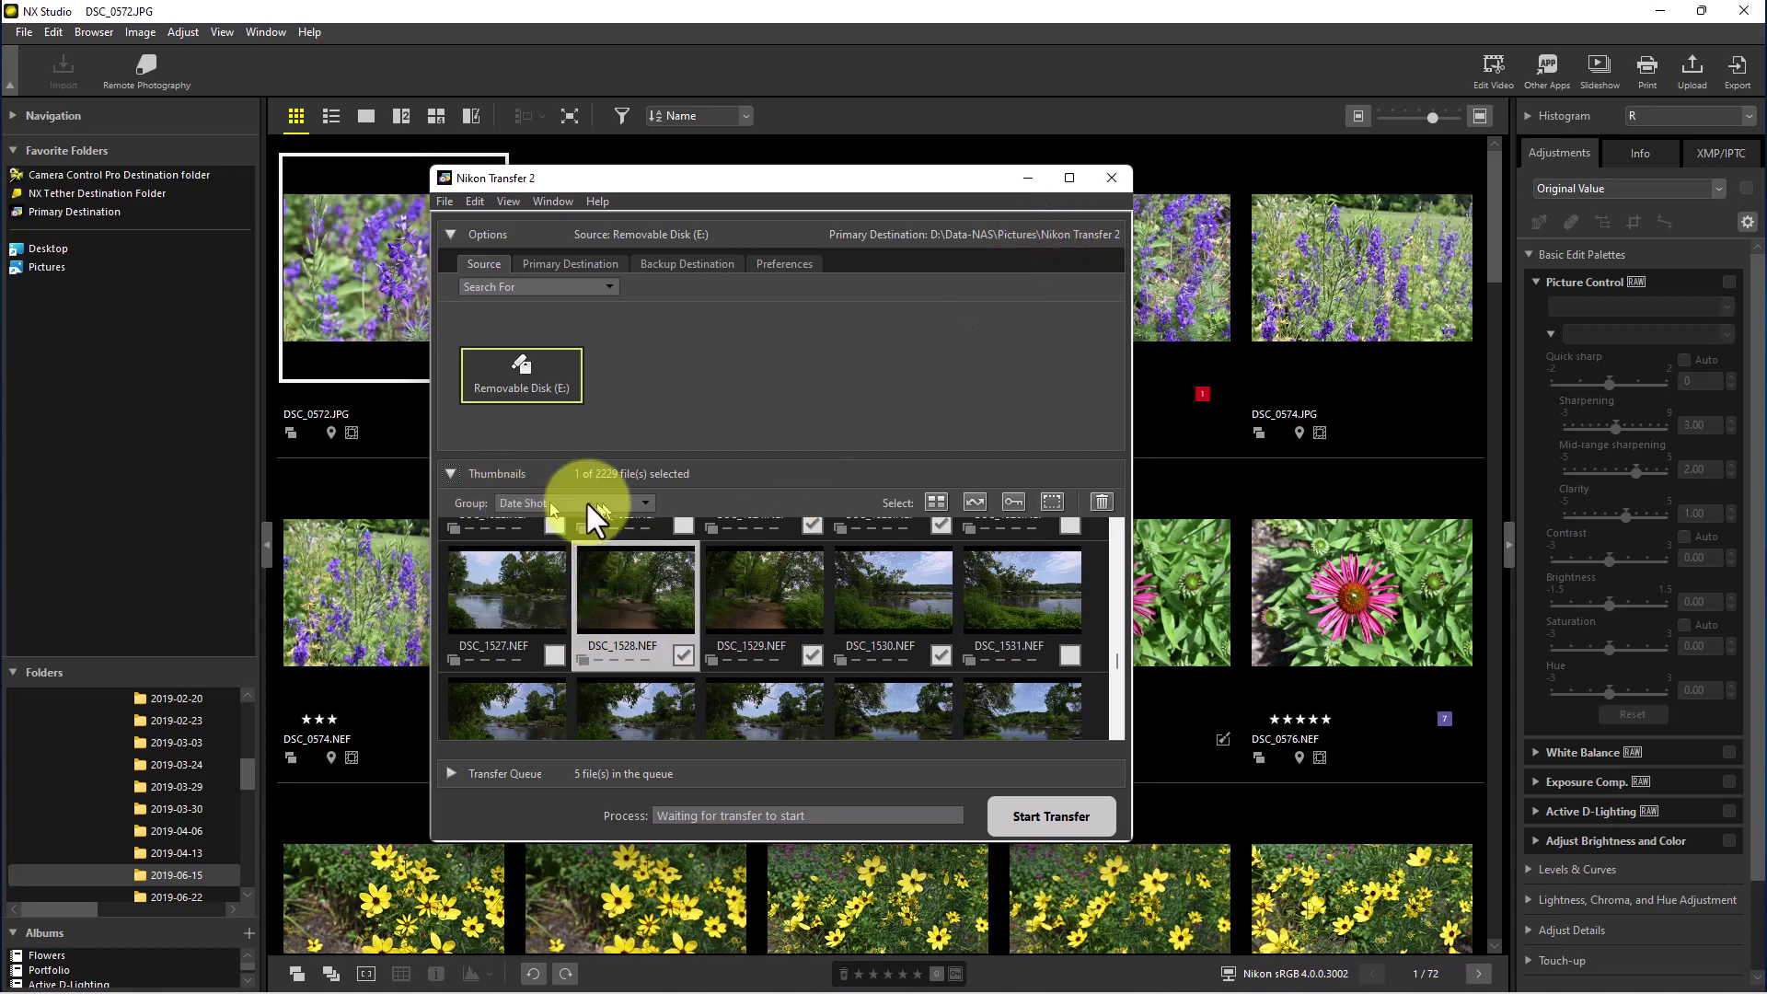
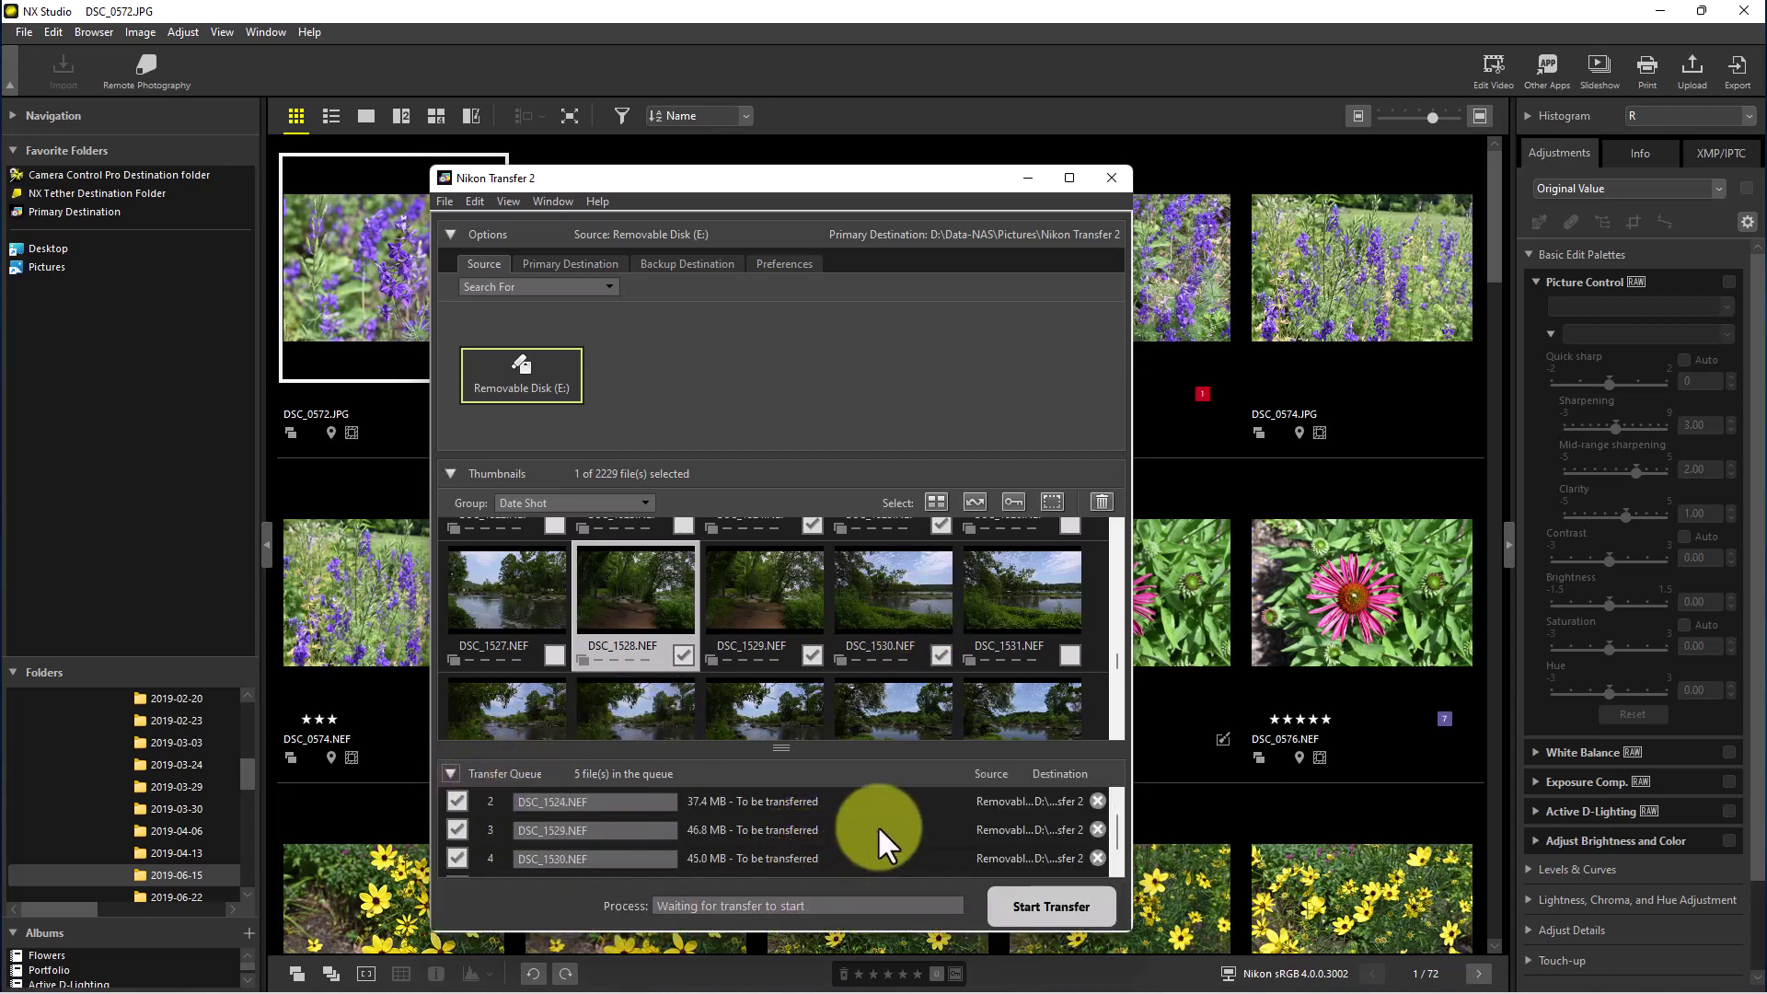
scroll(876, 828, down, 1)
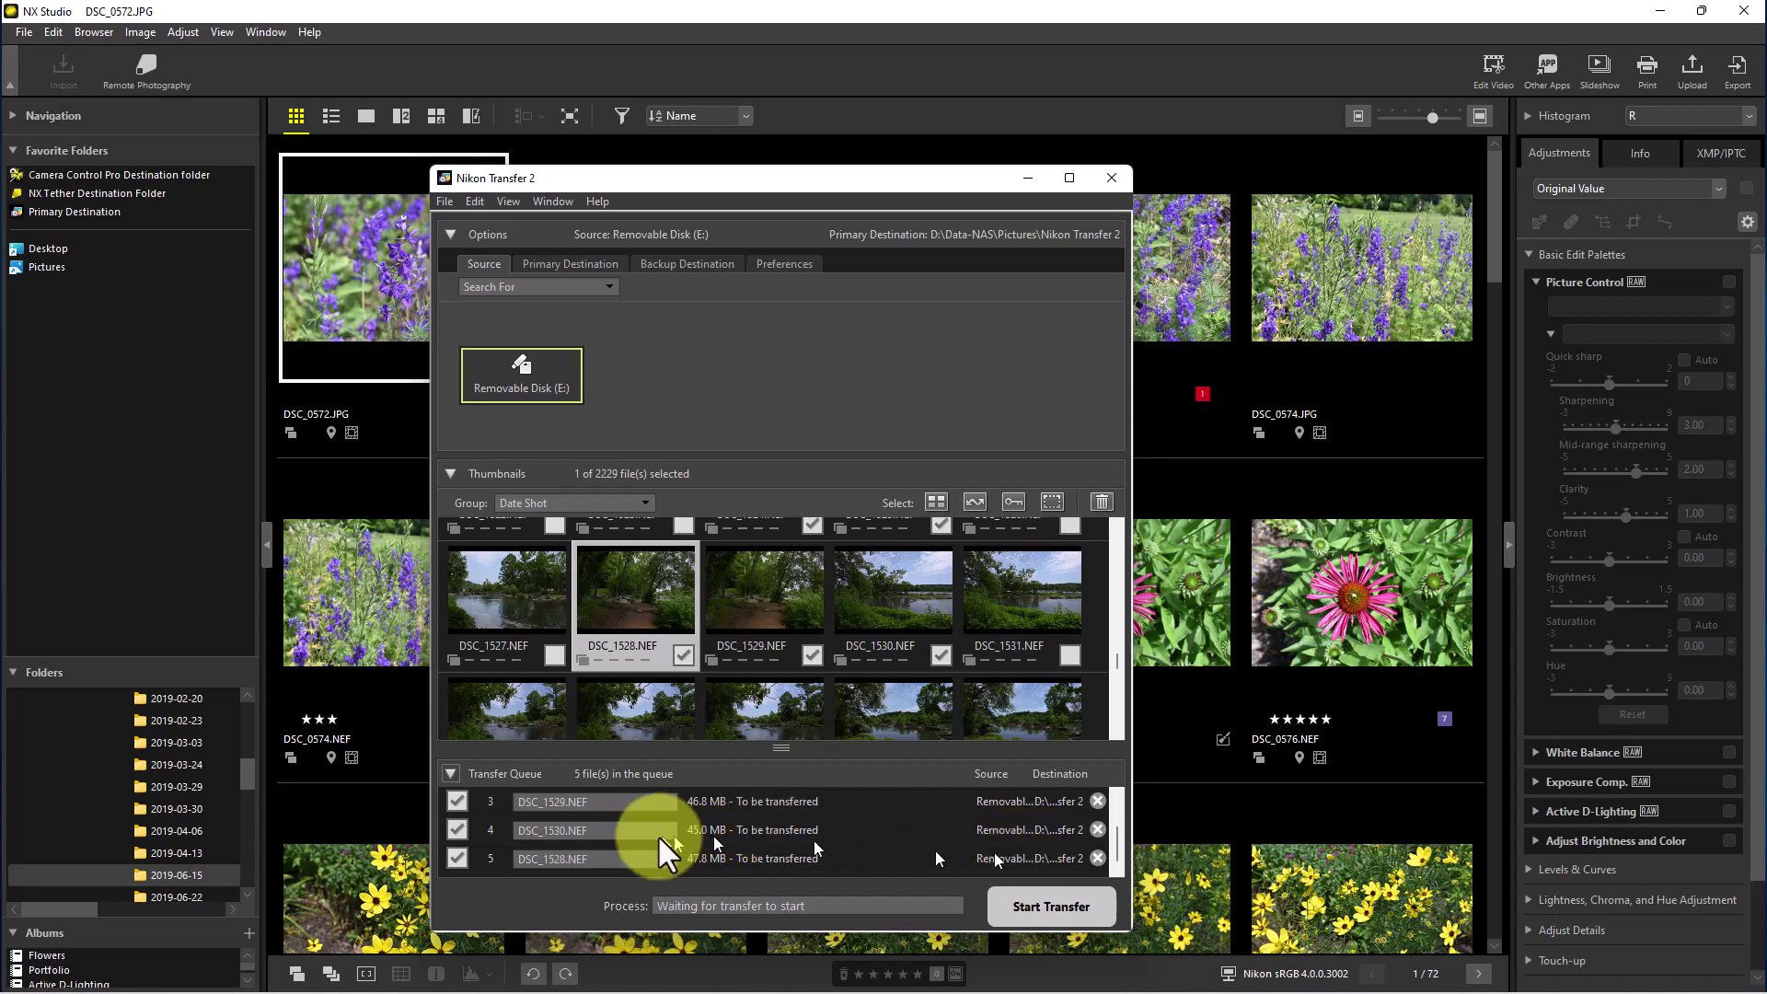
scroll(952, 861, up, 2)
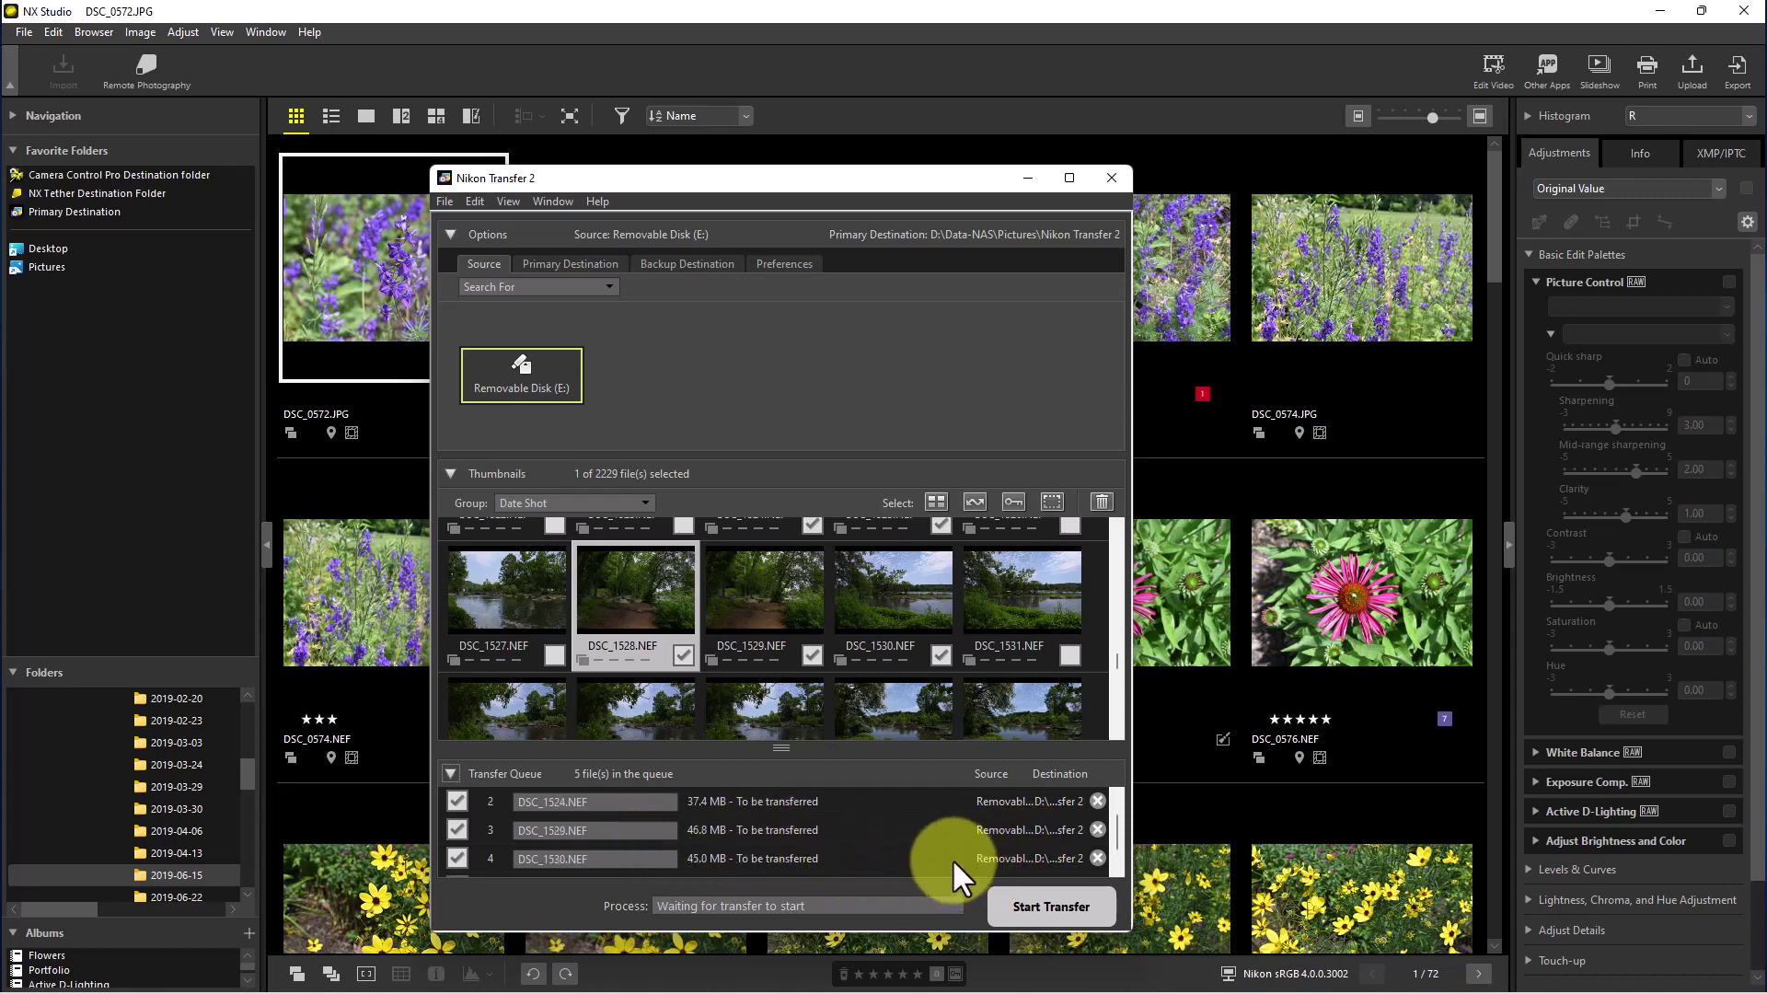
Name the primary destination's transfer subfolder by Date Shot in yyyymmdd format, without a trailing number
click(603, 262)
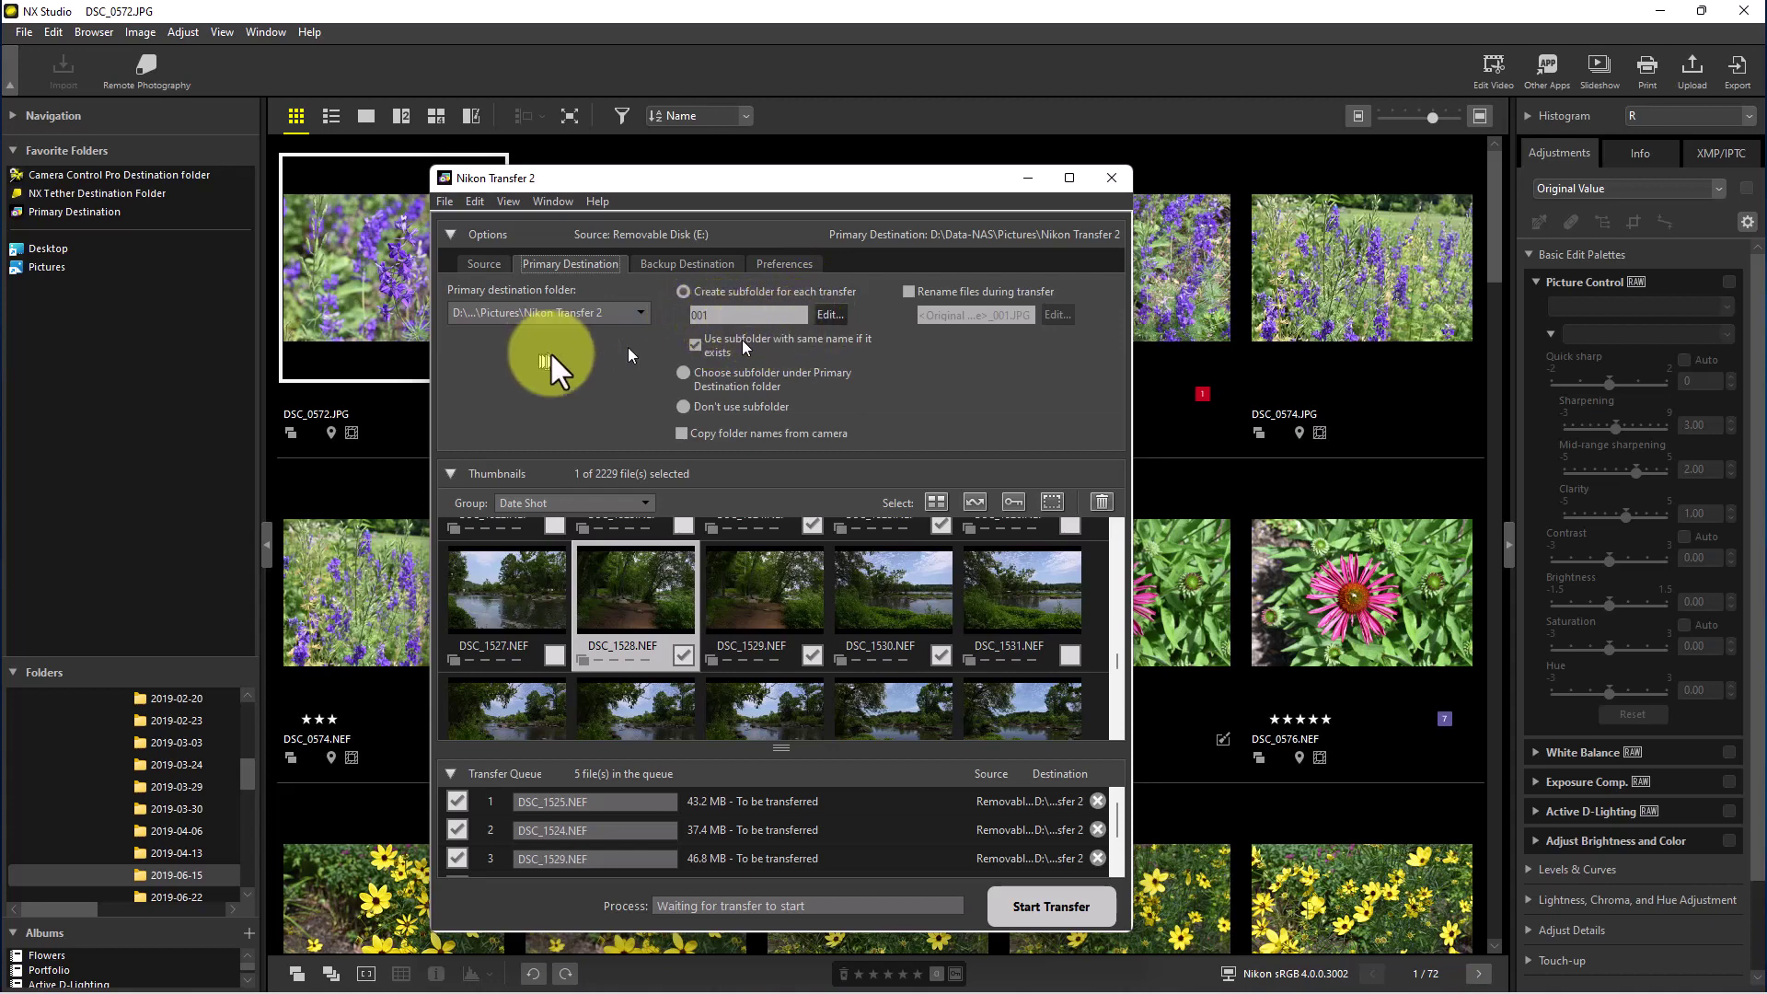
click(817, 317)
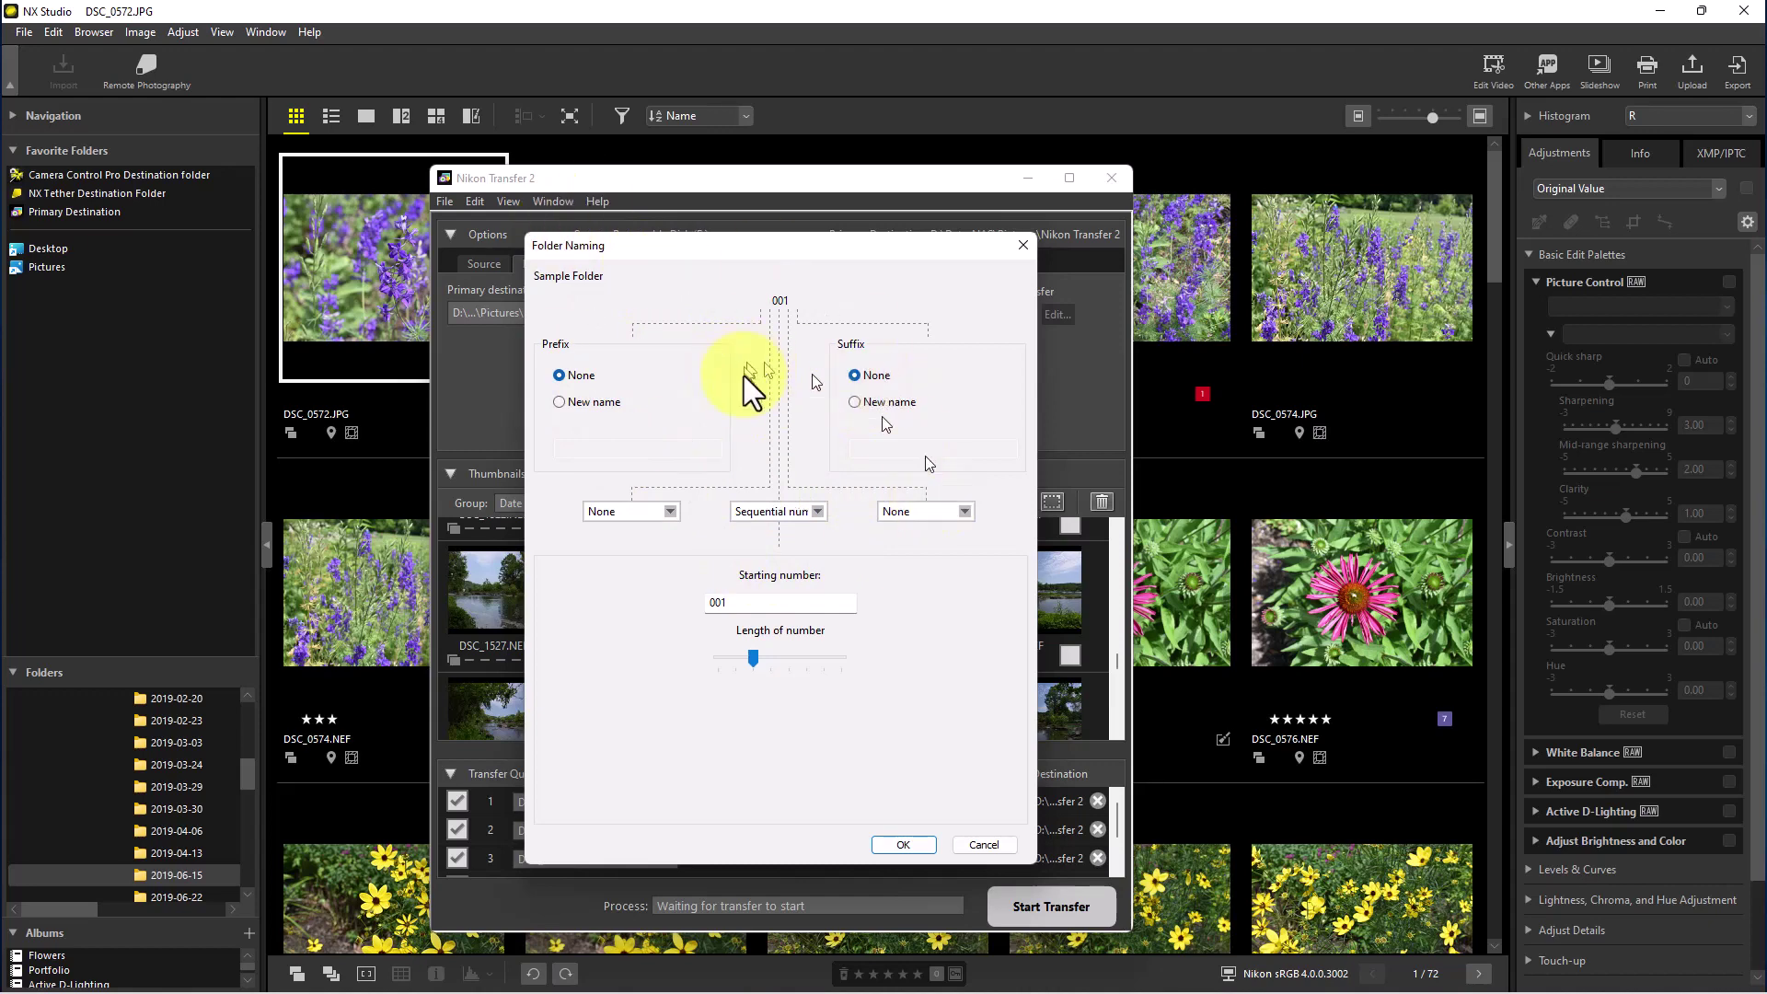
click(821, 513)
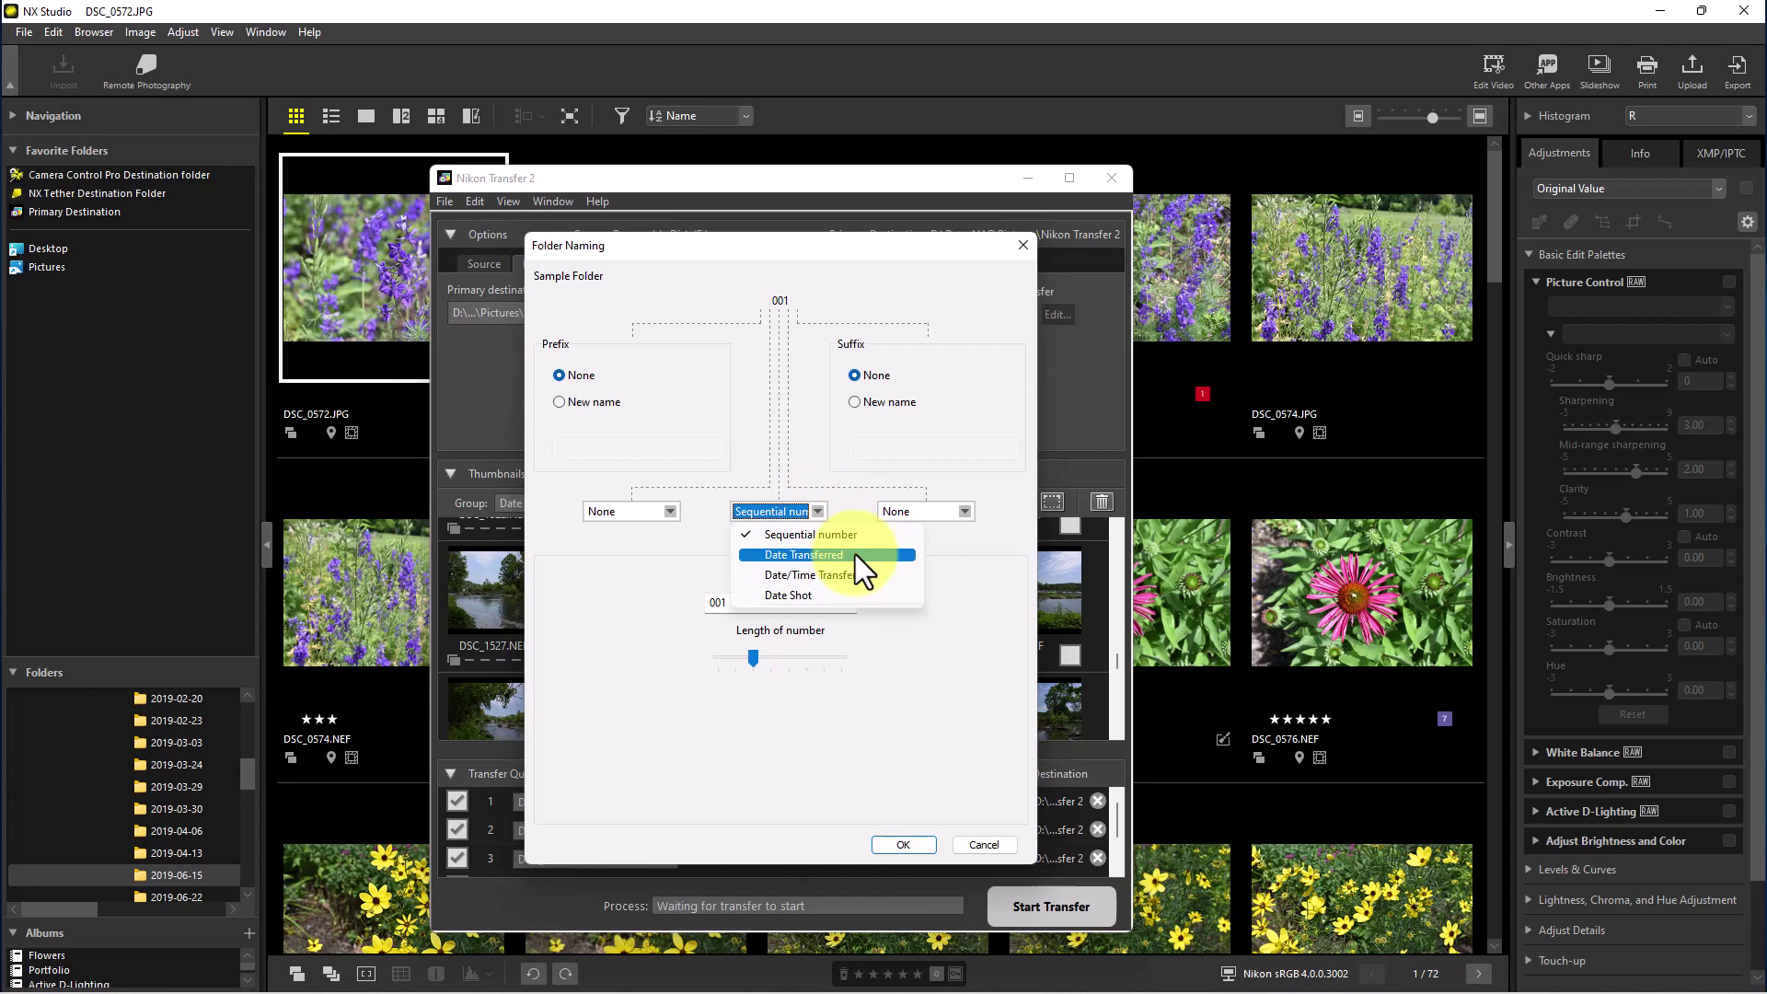
click(815, 603)
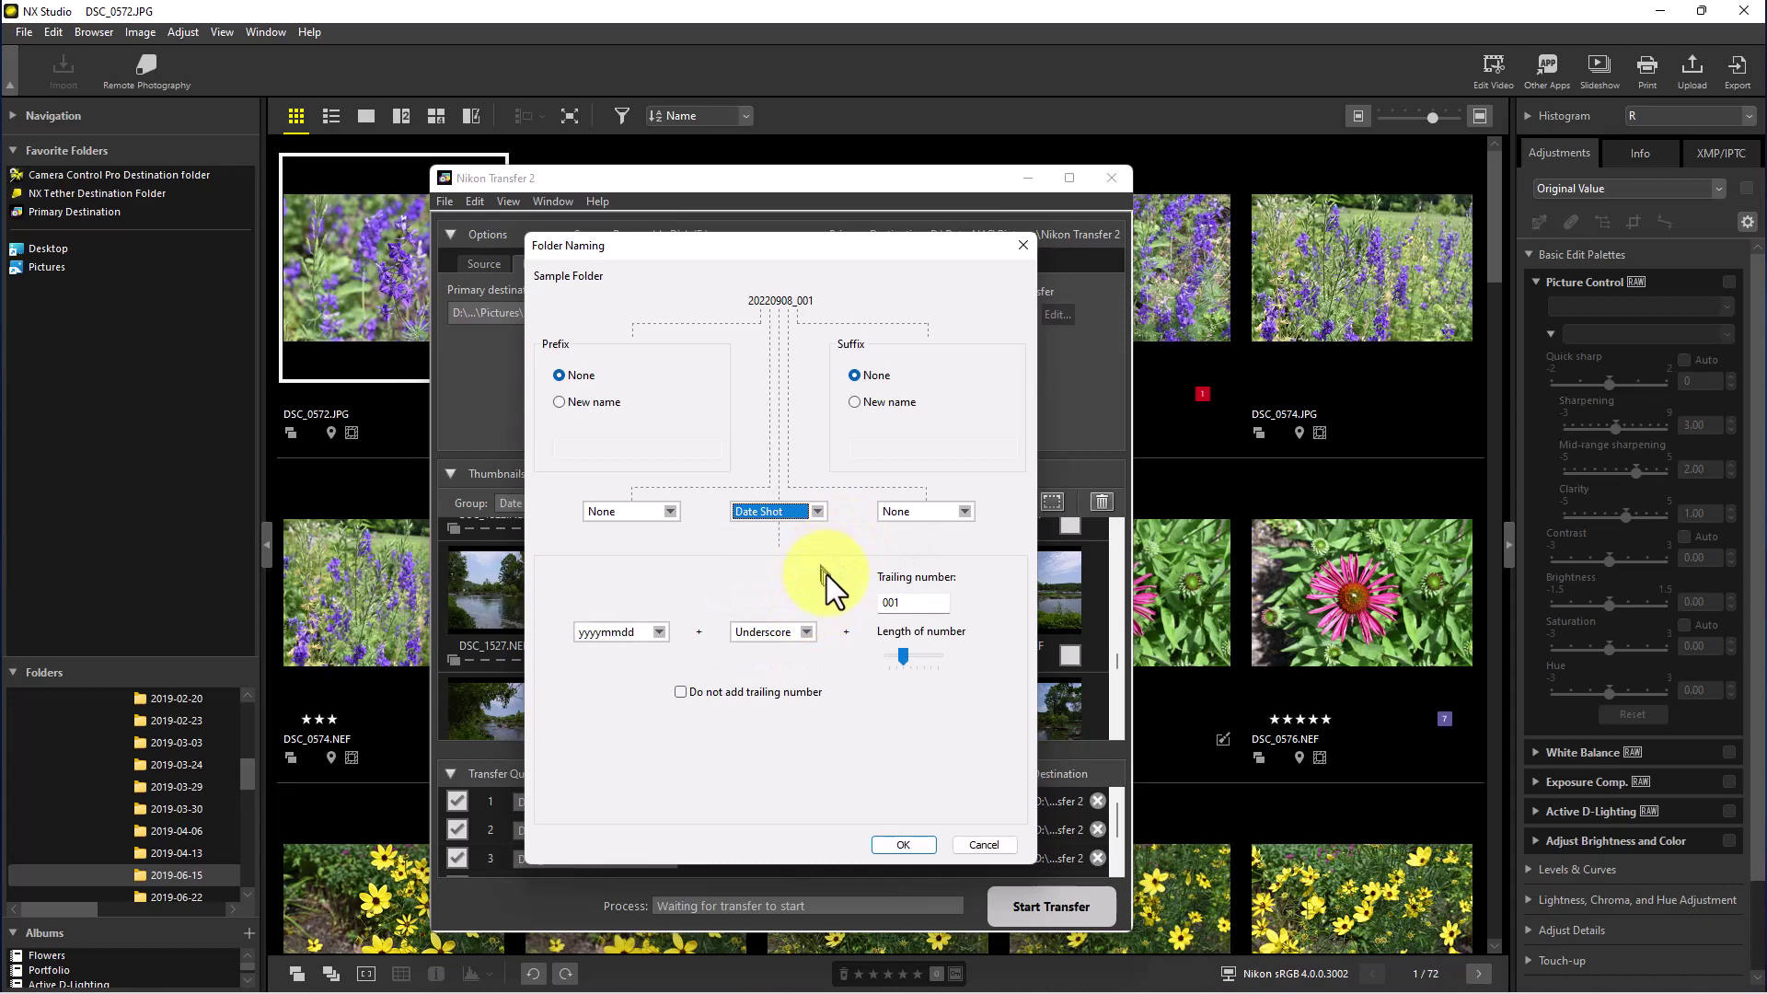
click(804, 633)
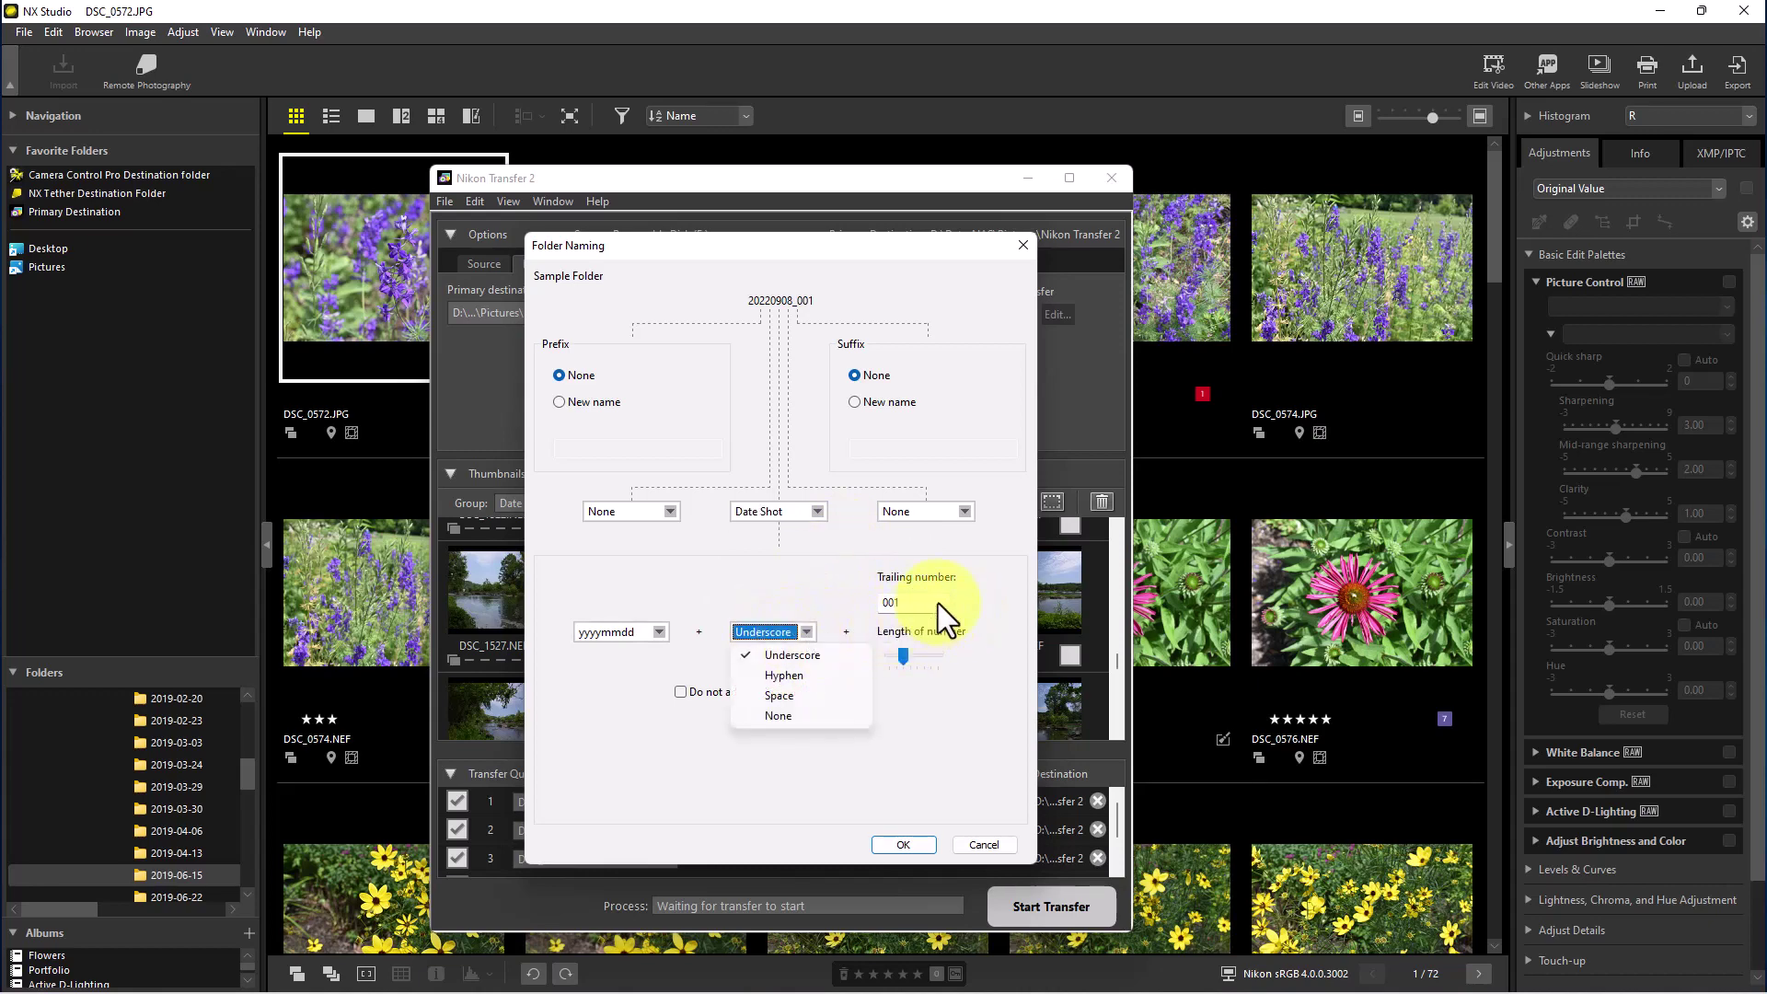
click(953, 677)
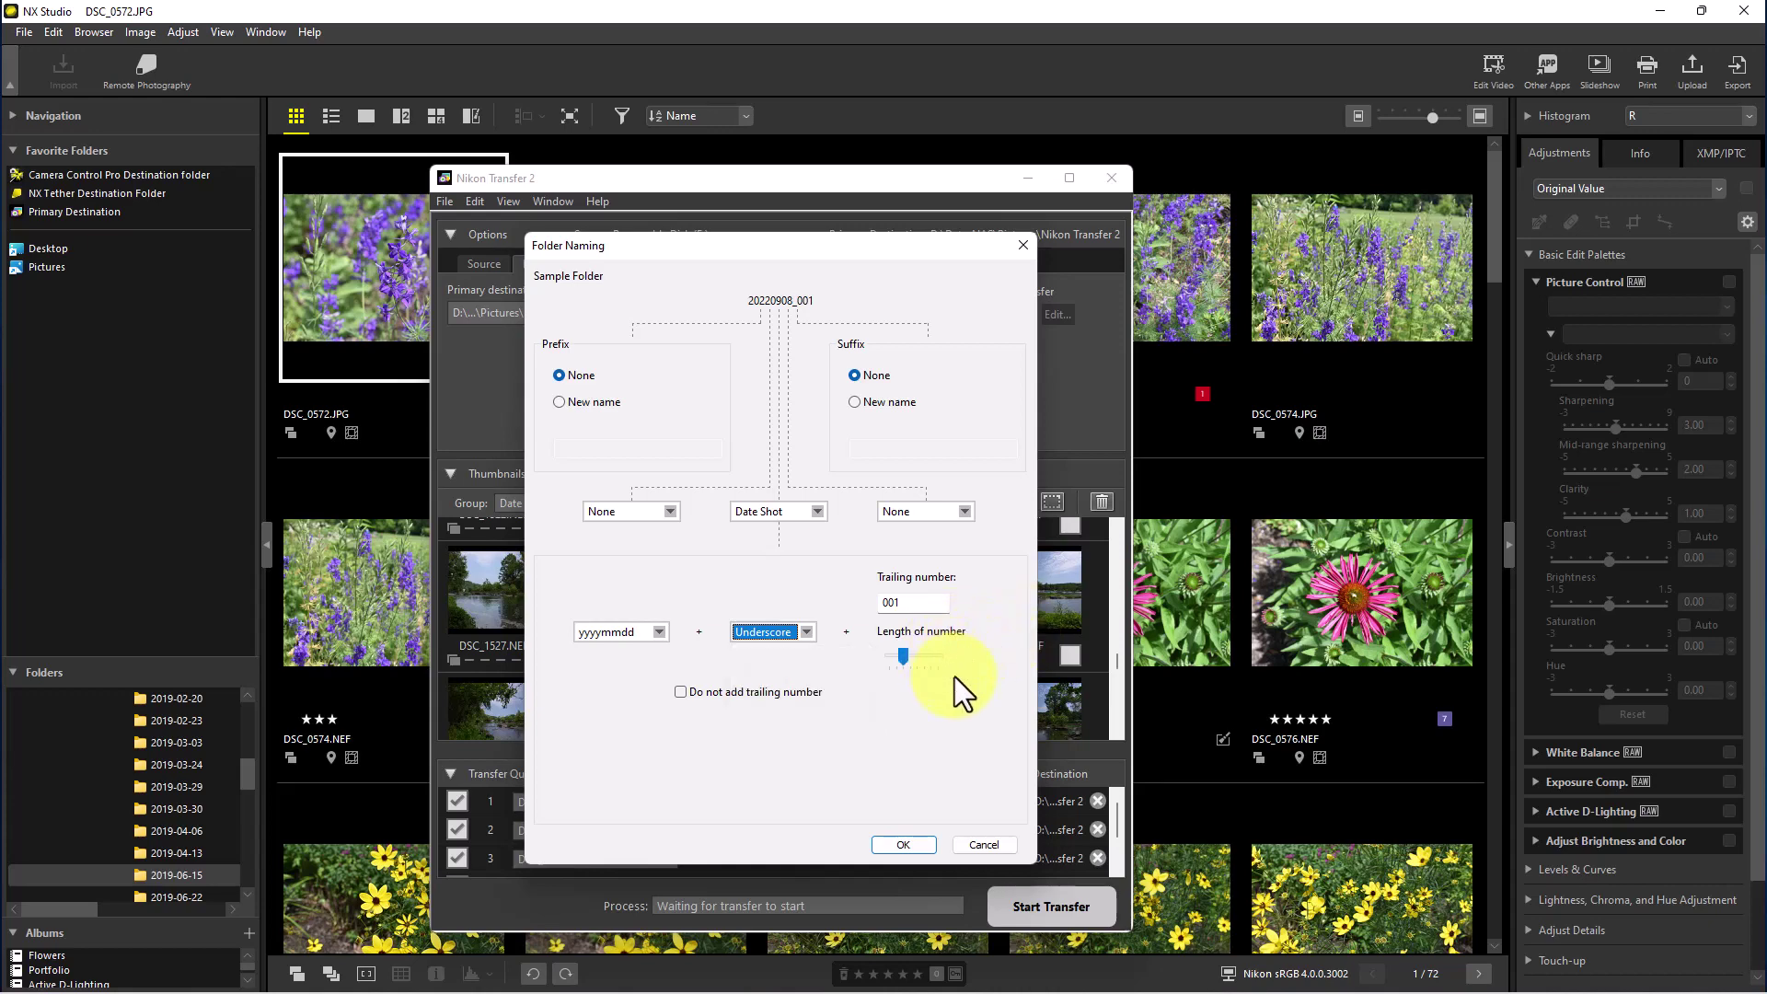
click(682, 692)
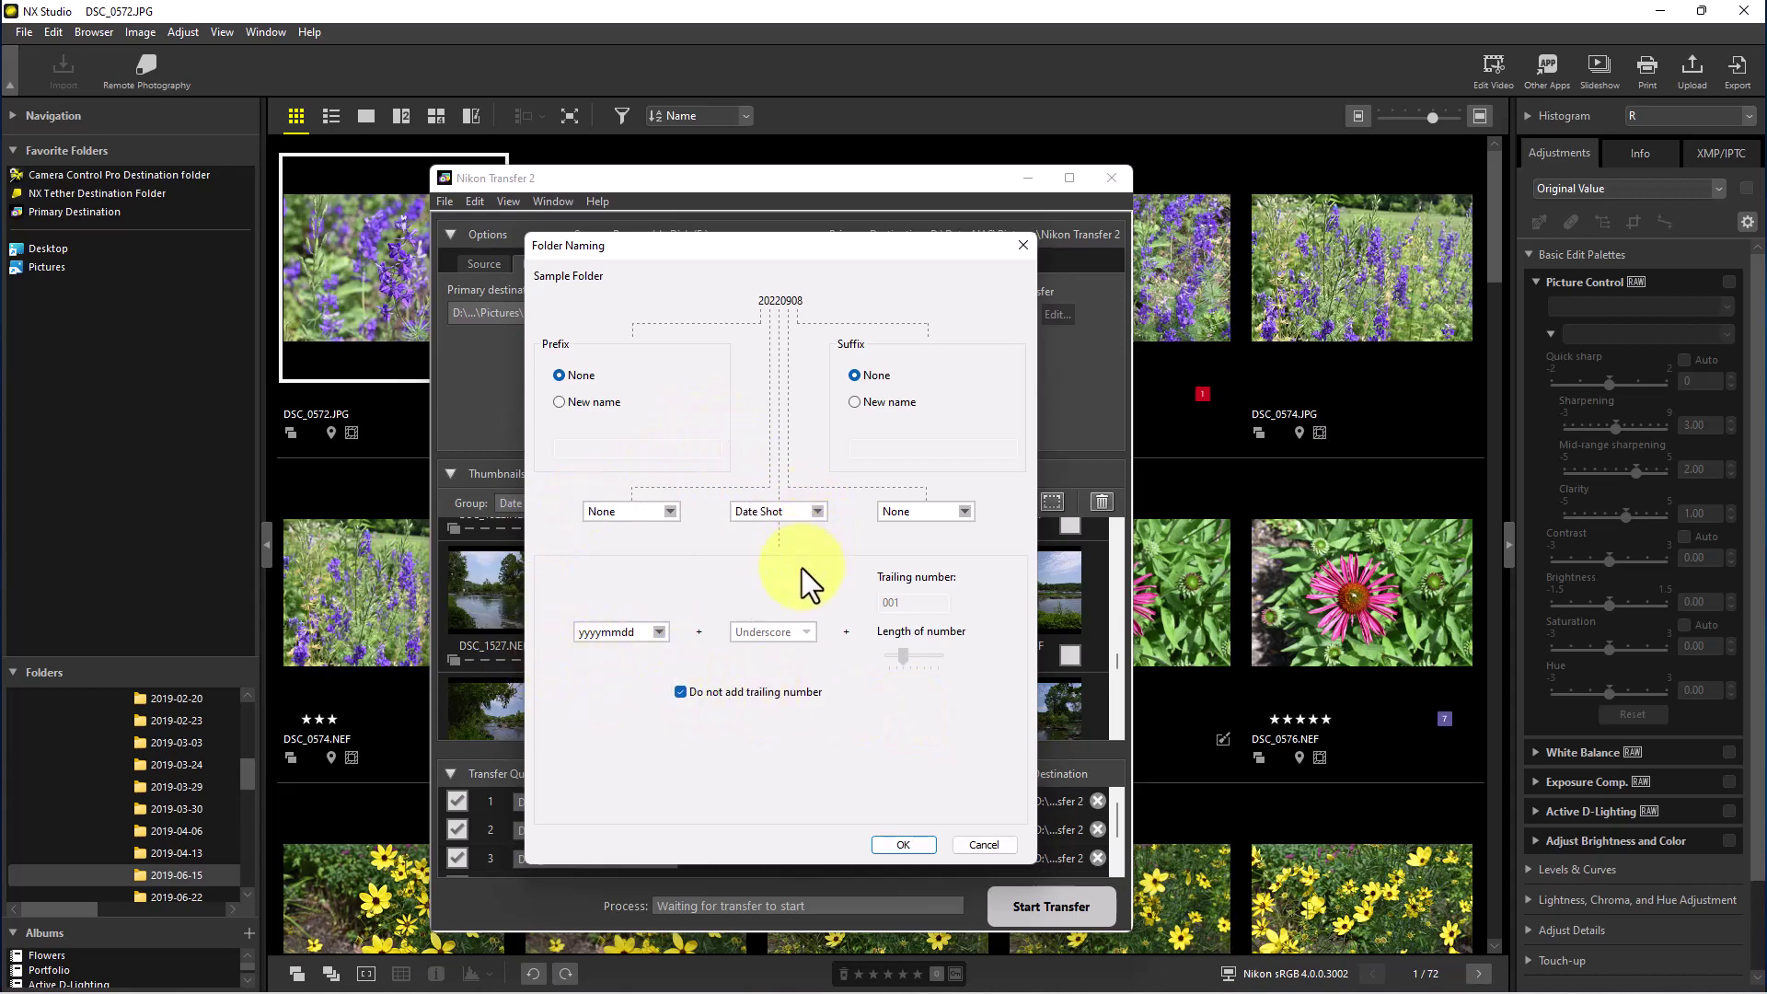
click(898, 842)
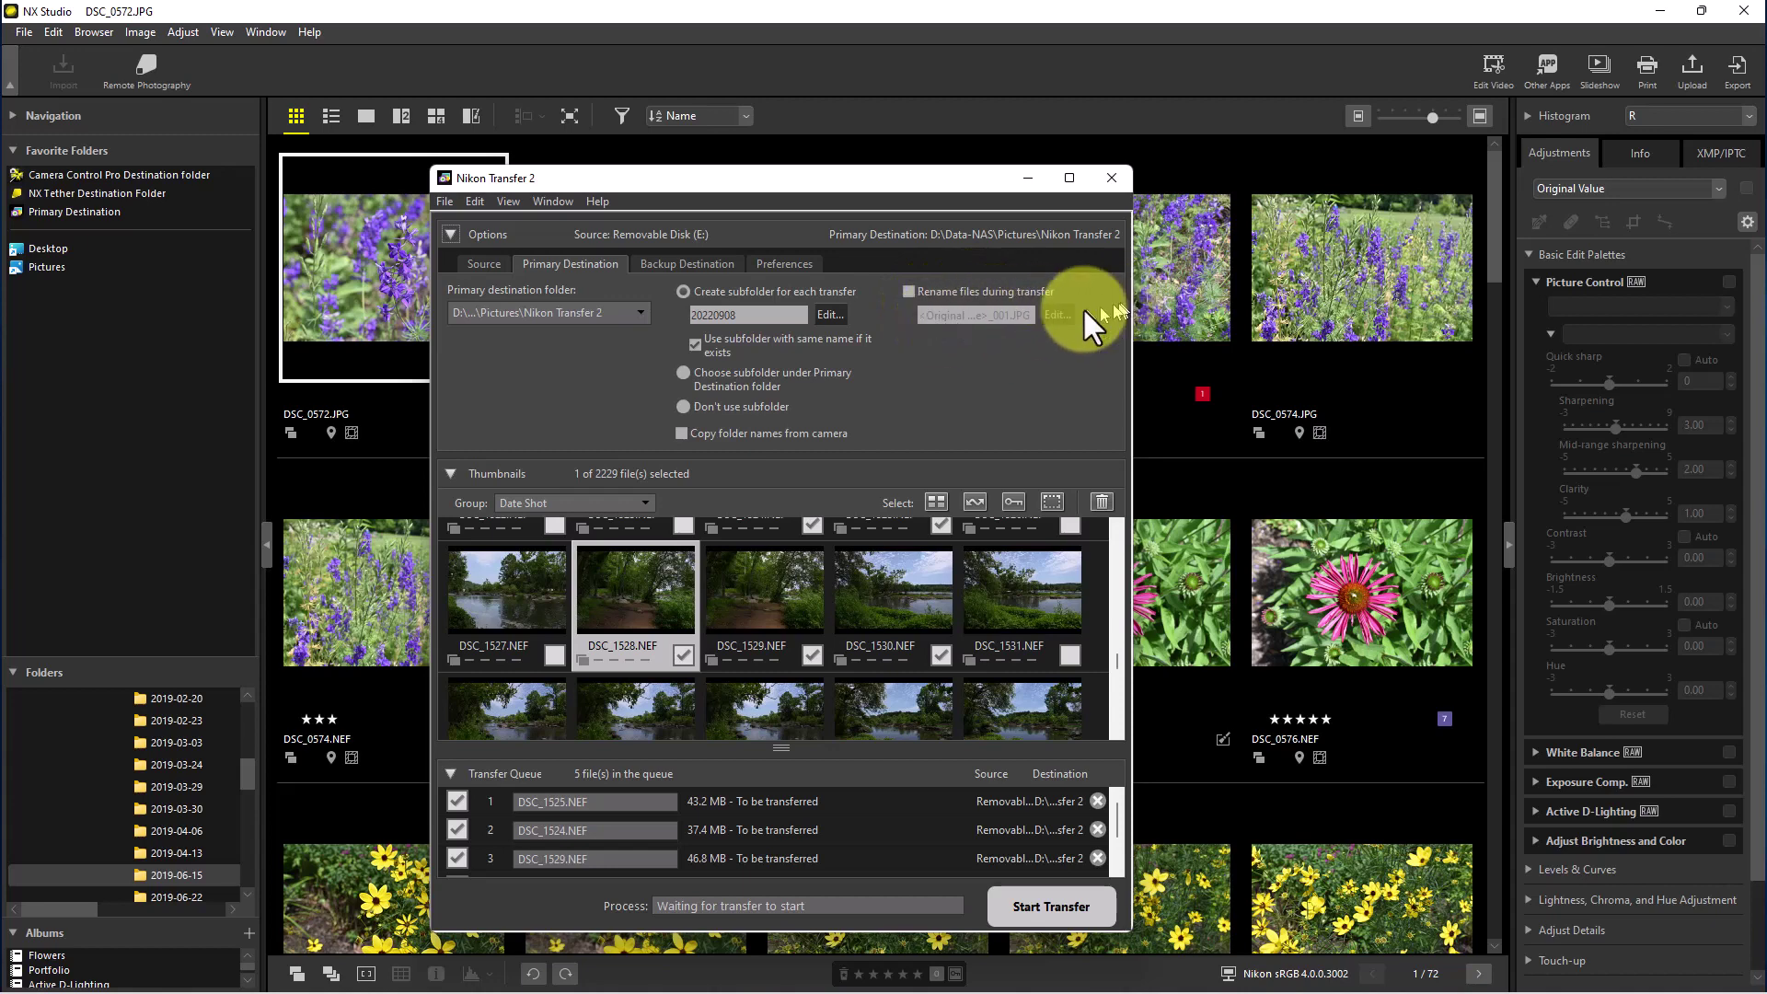
click(908, 291)
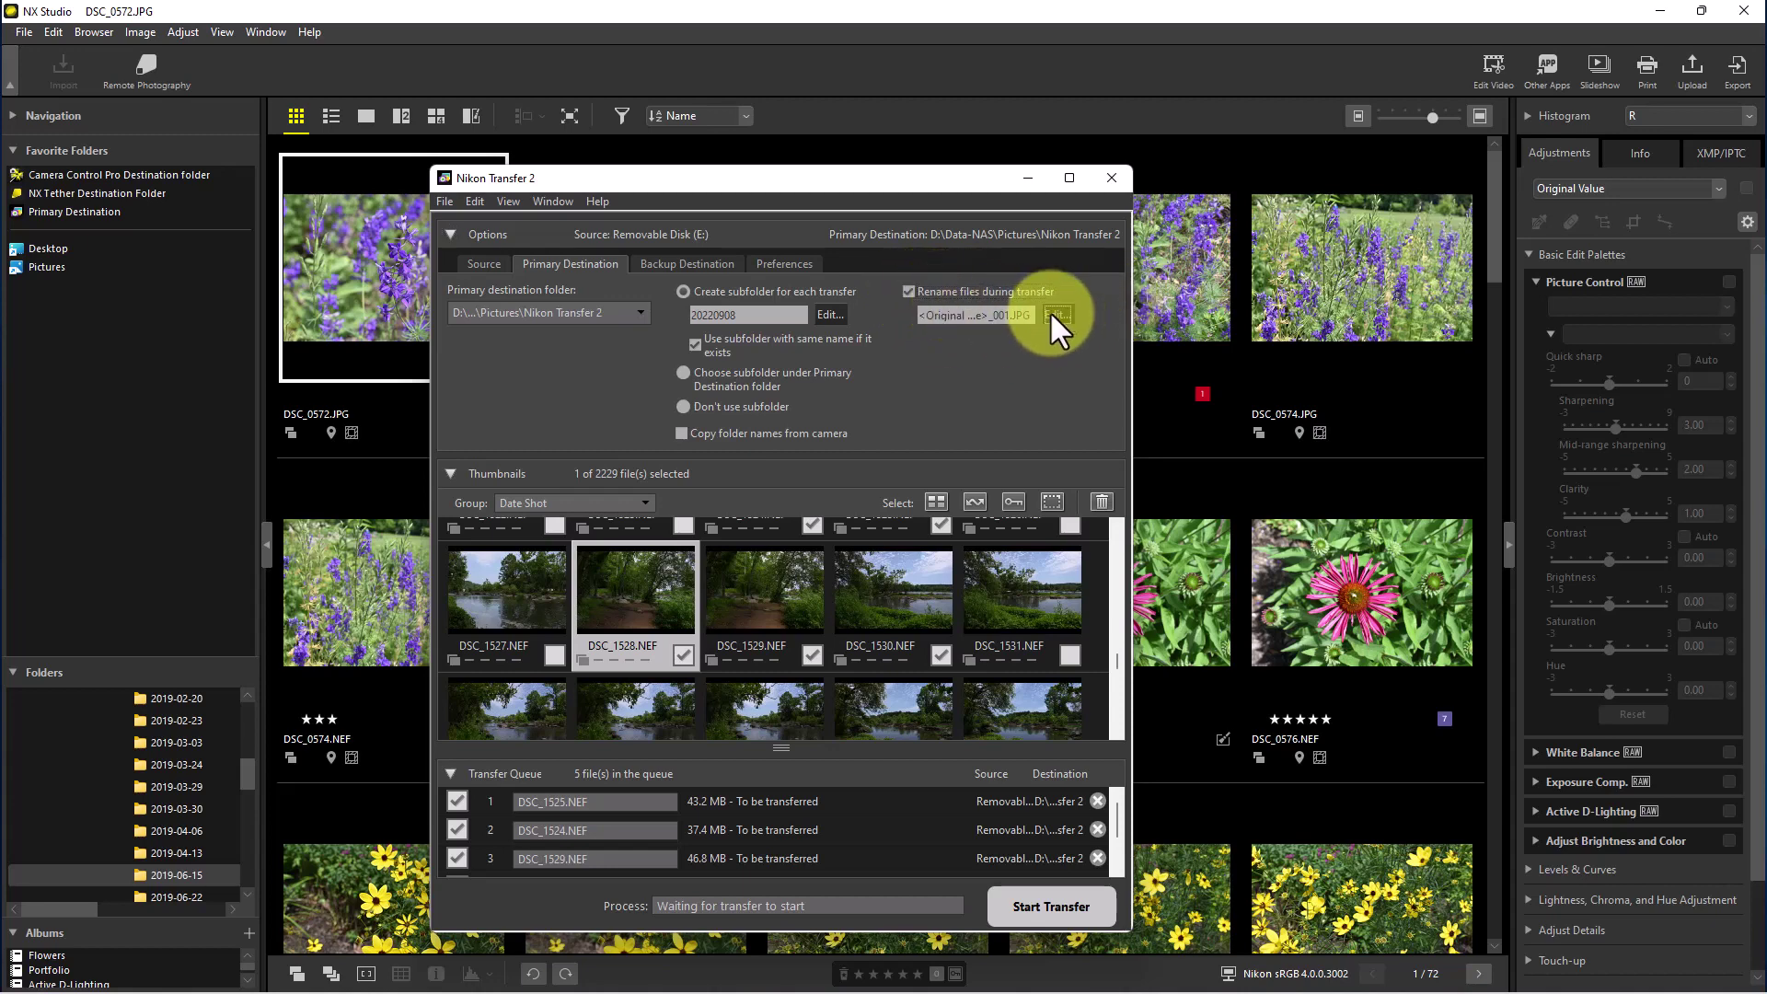
click(1056, 316)
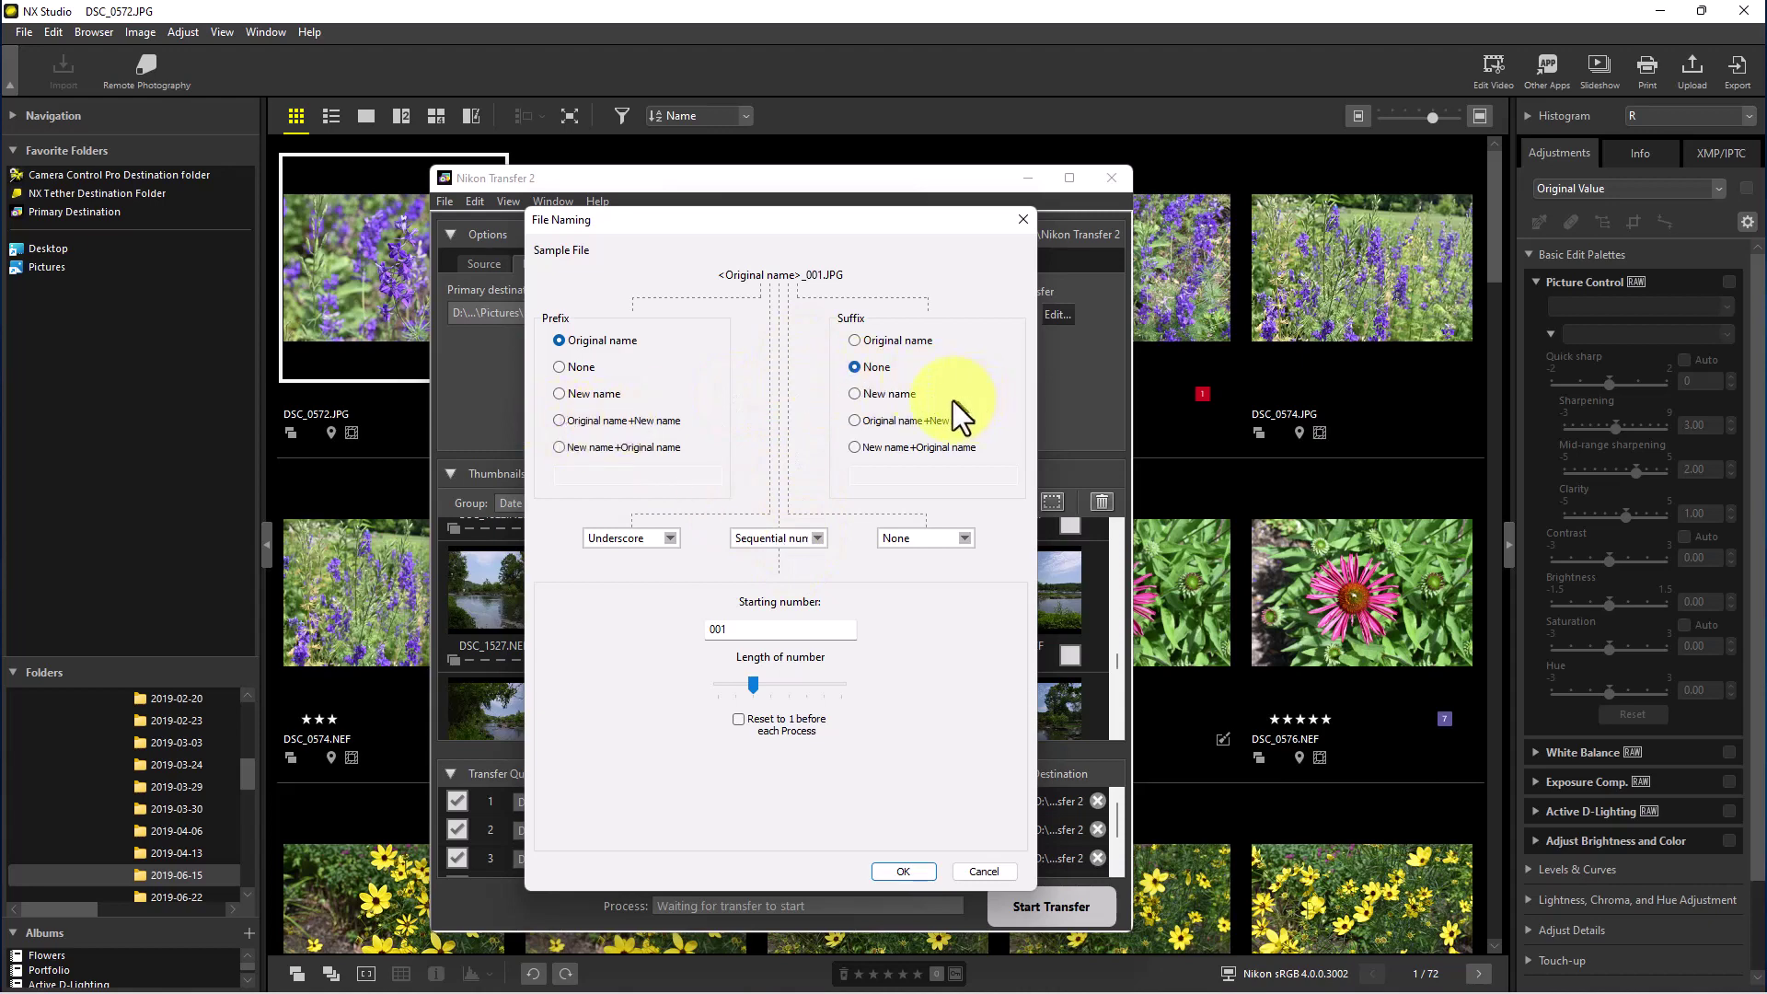
click(820, 538)
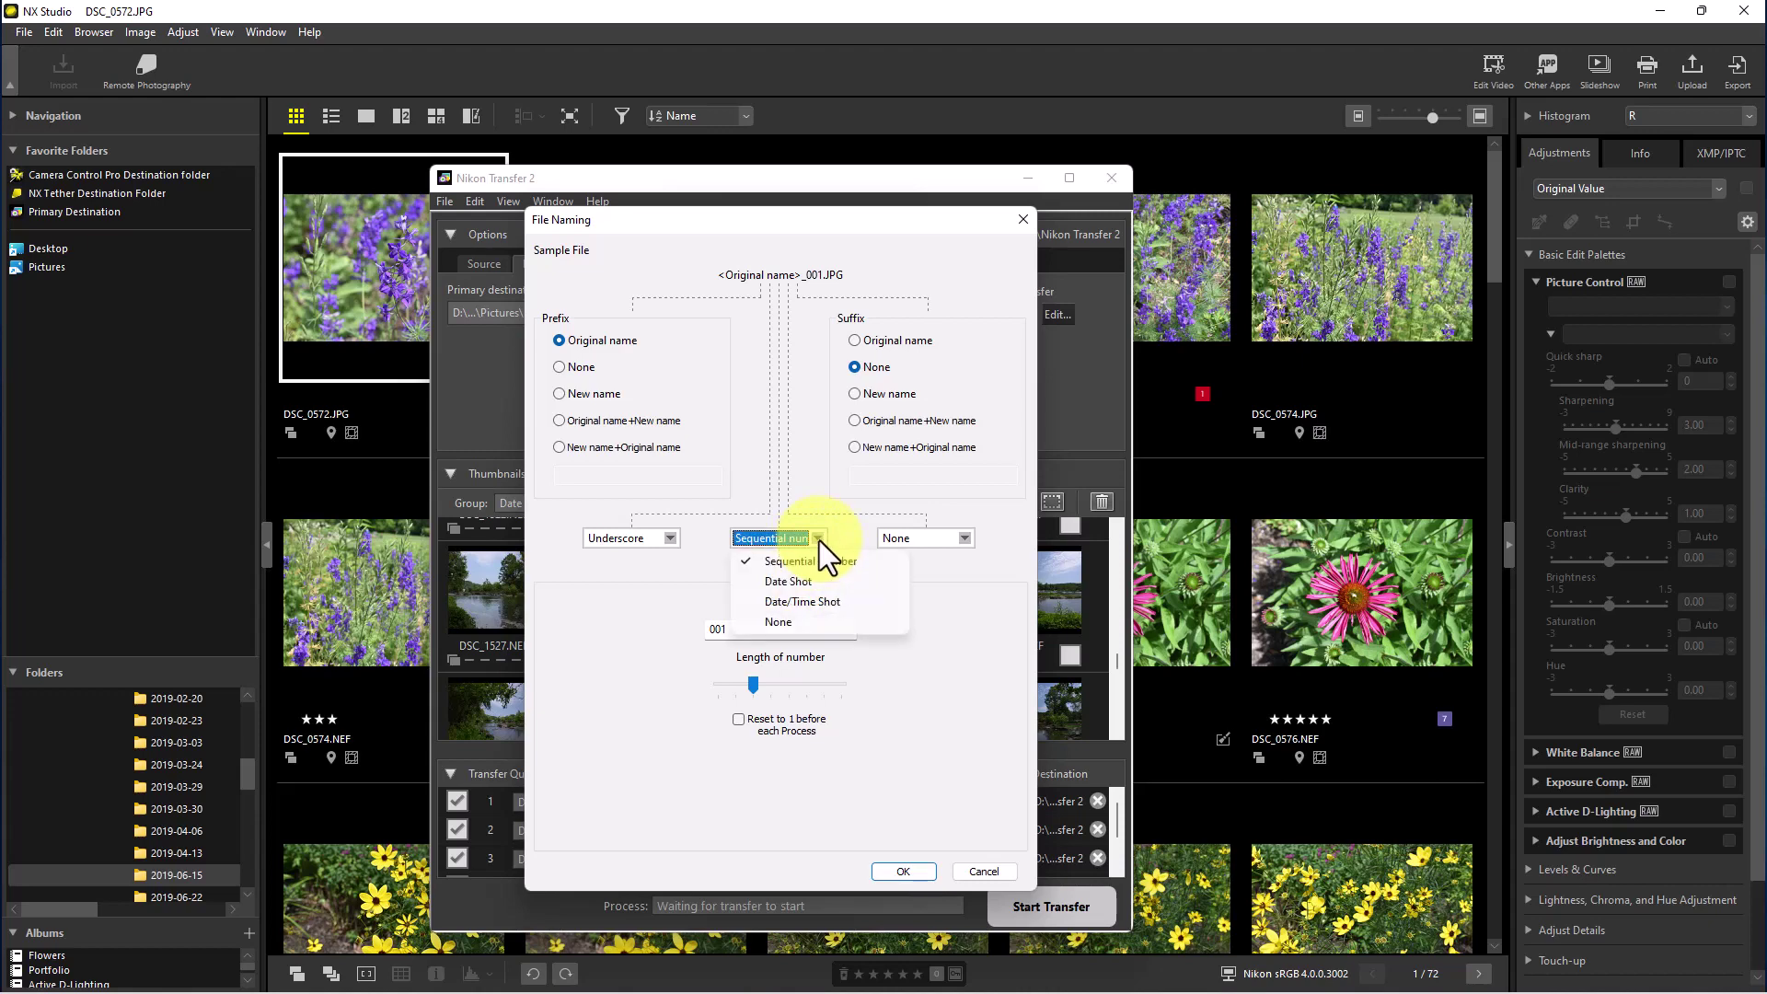
click(942, 635)
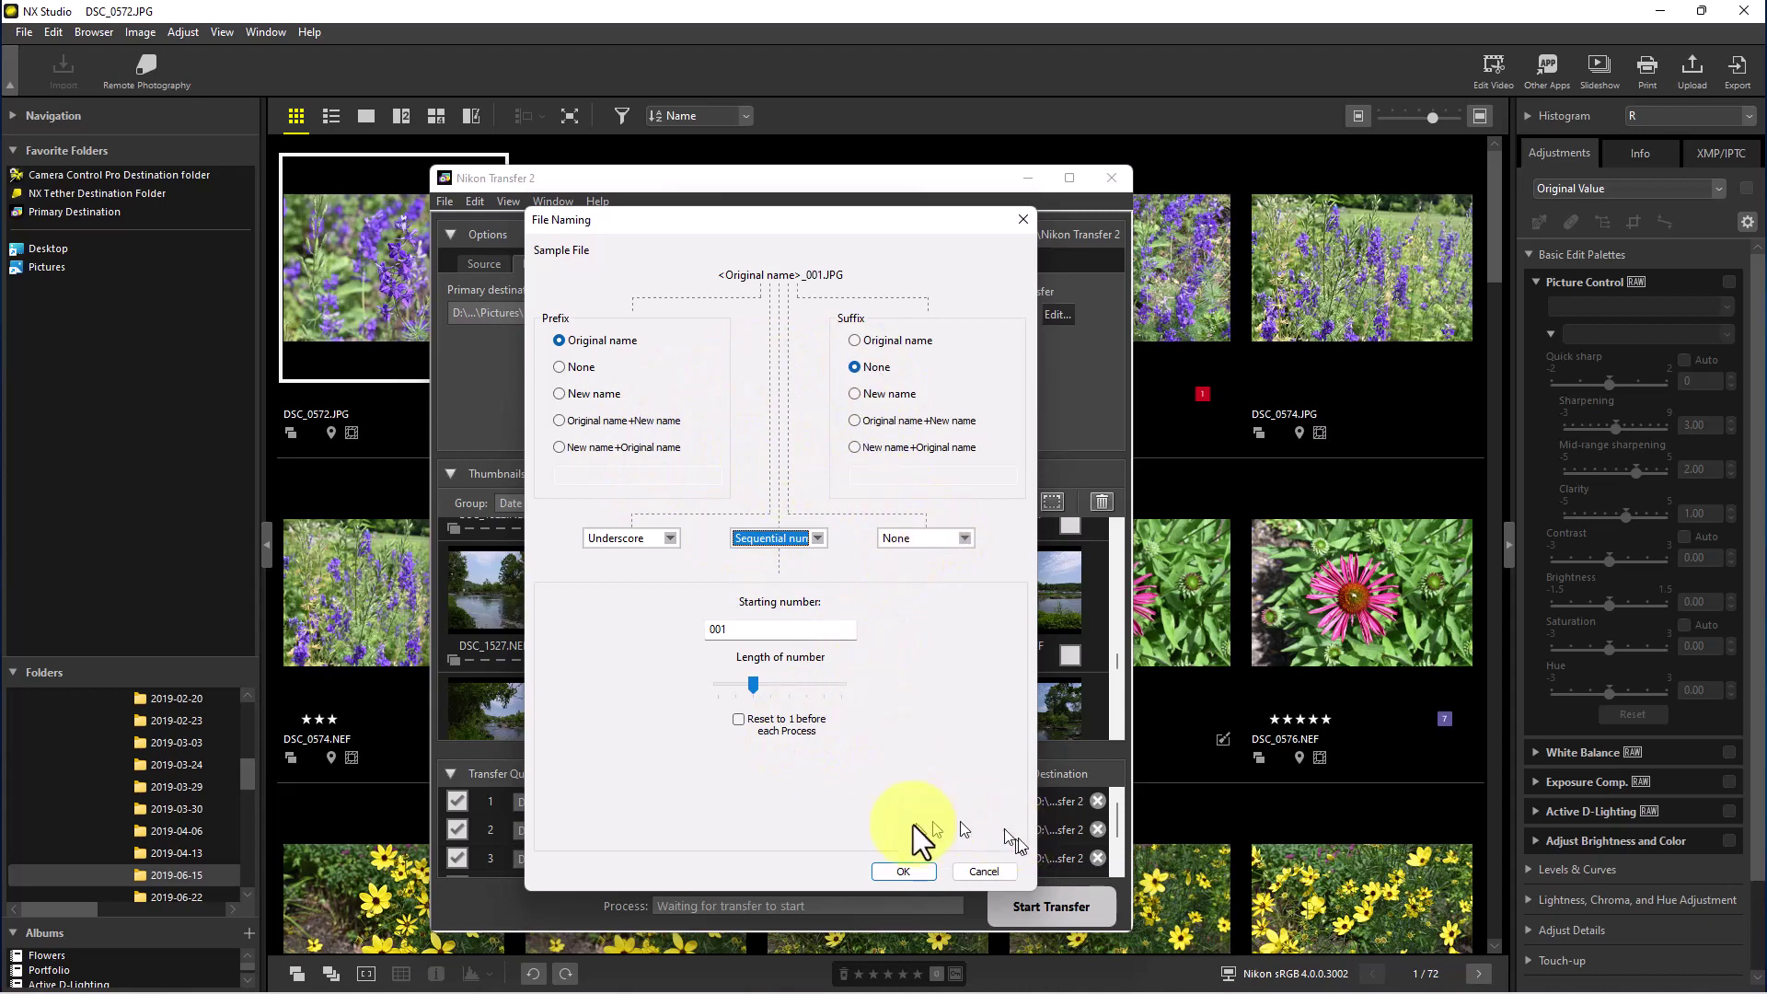
click(990, 870)
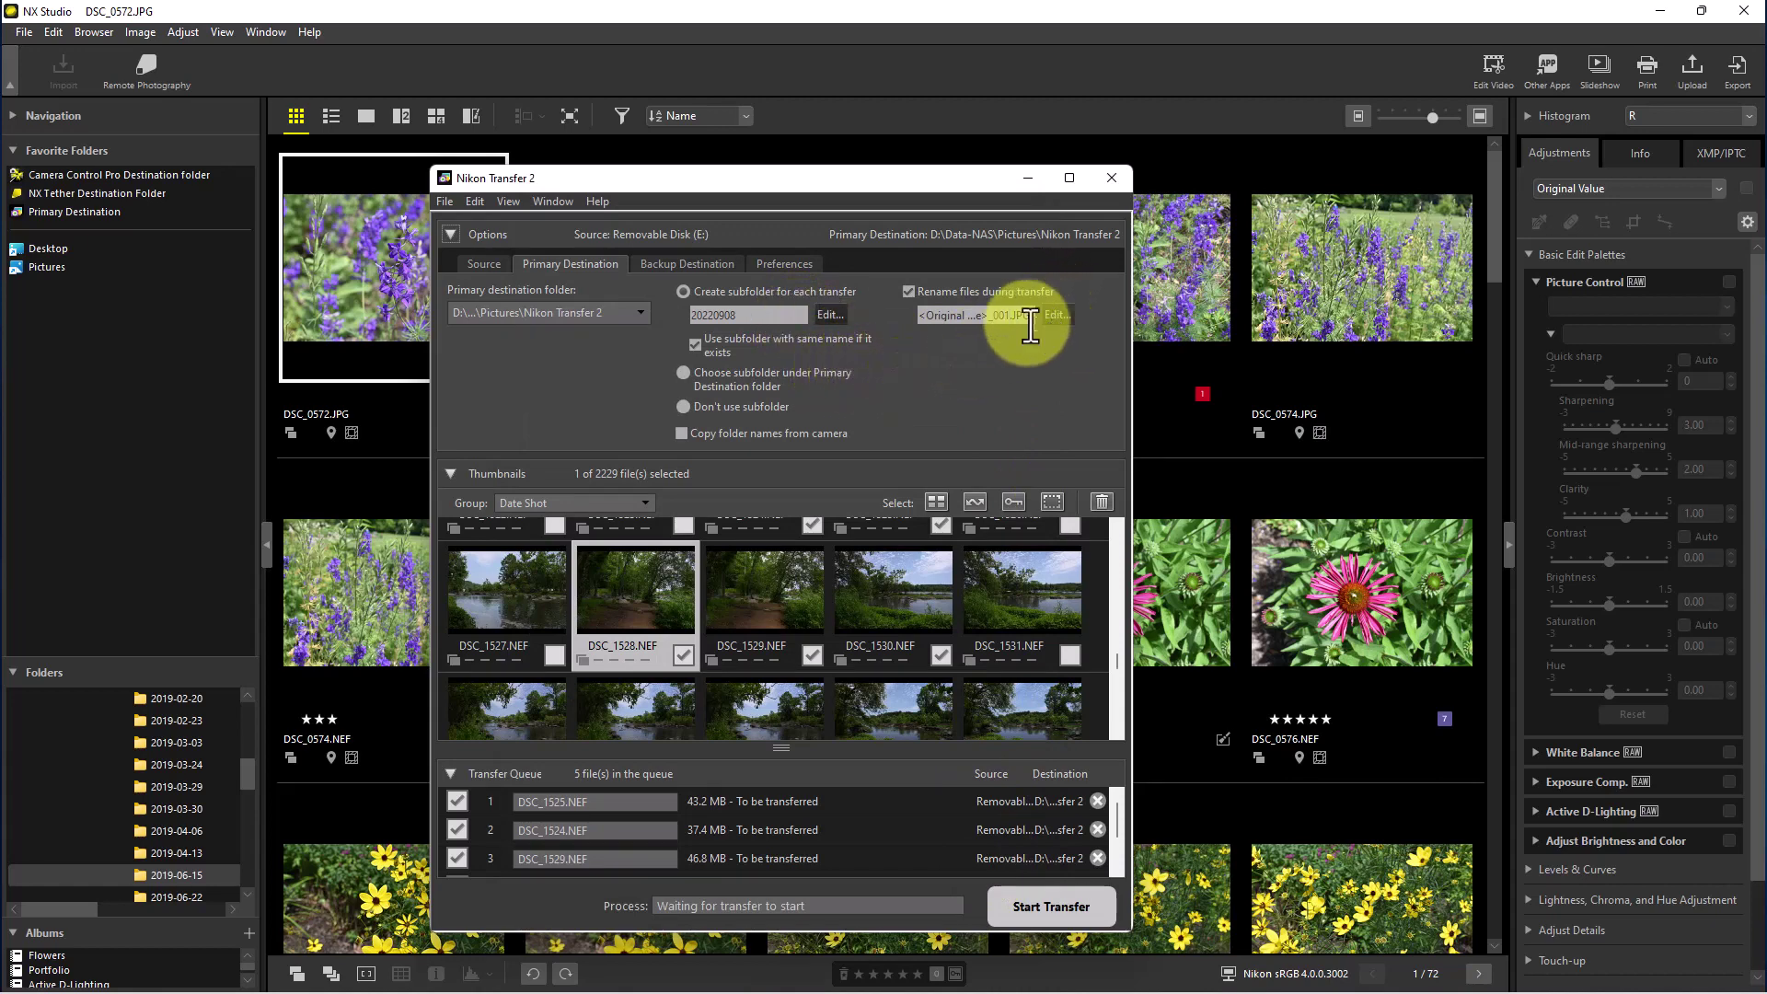
click(908, 291)
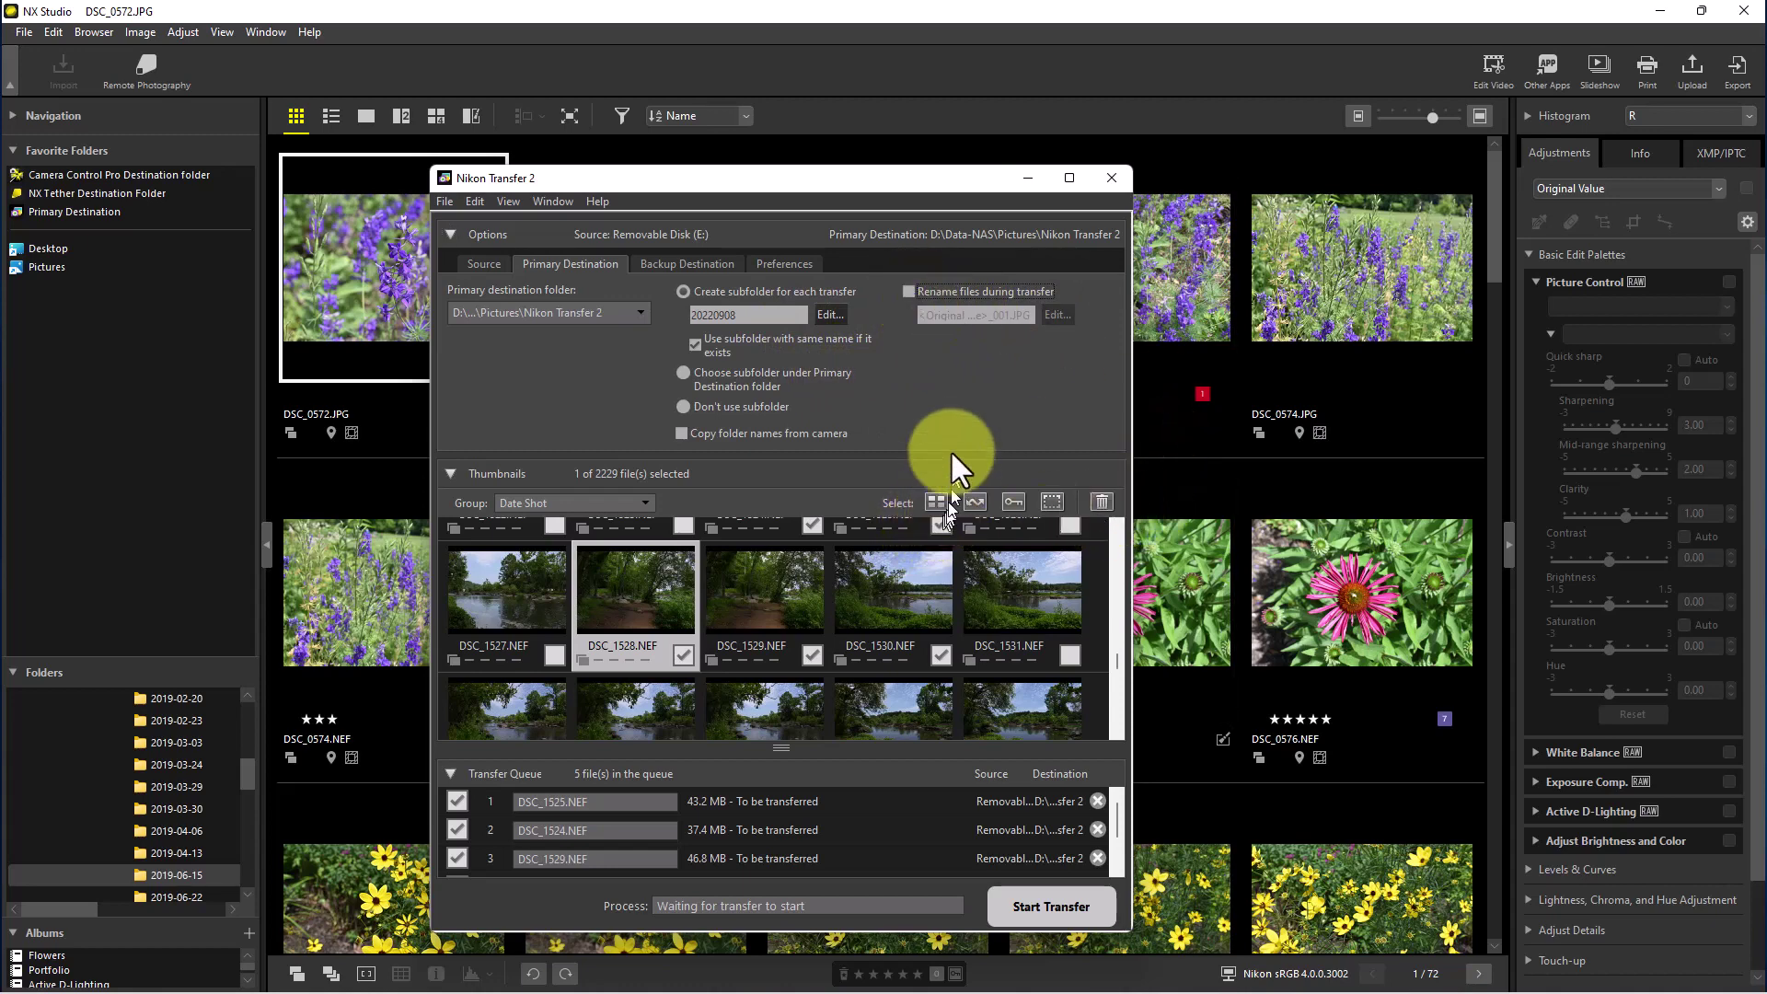
Enable file backup to the Image Backup folder, keeping the same settings as the primary destination
click(675, 265)
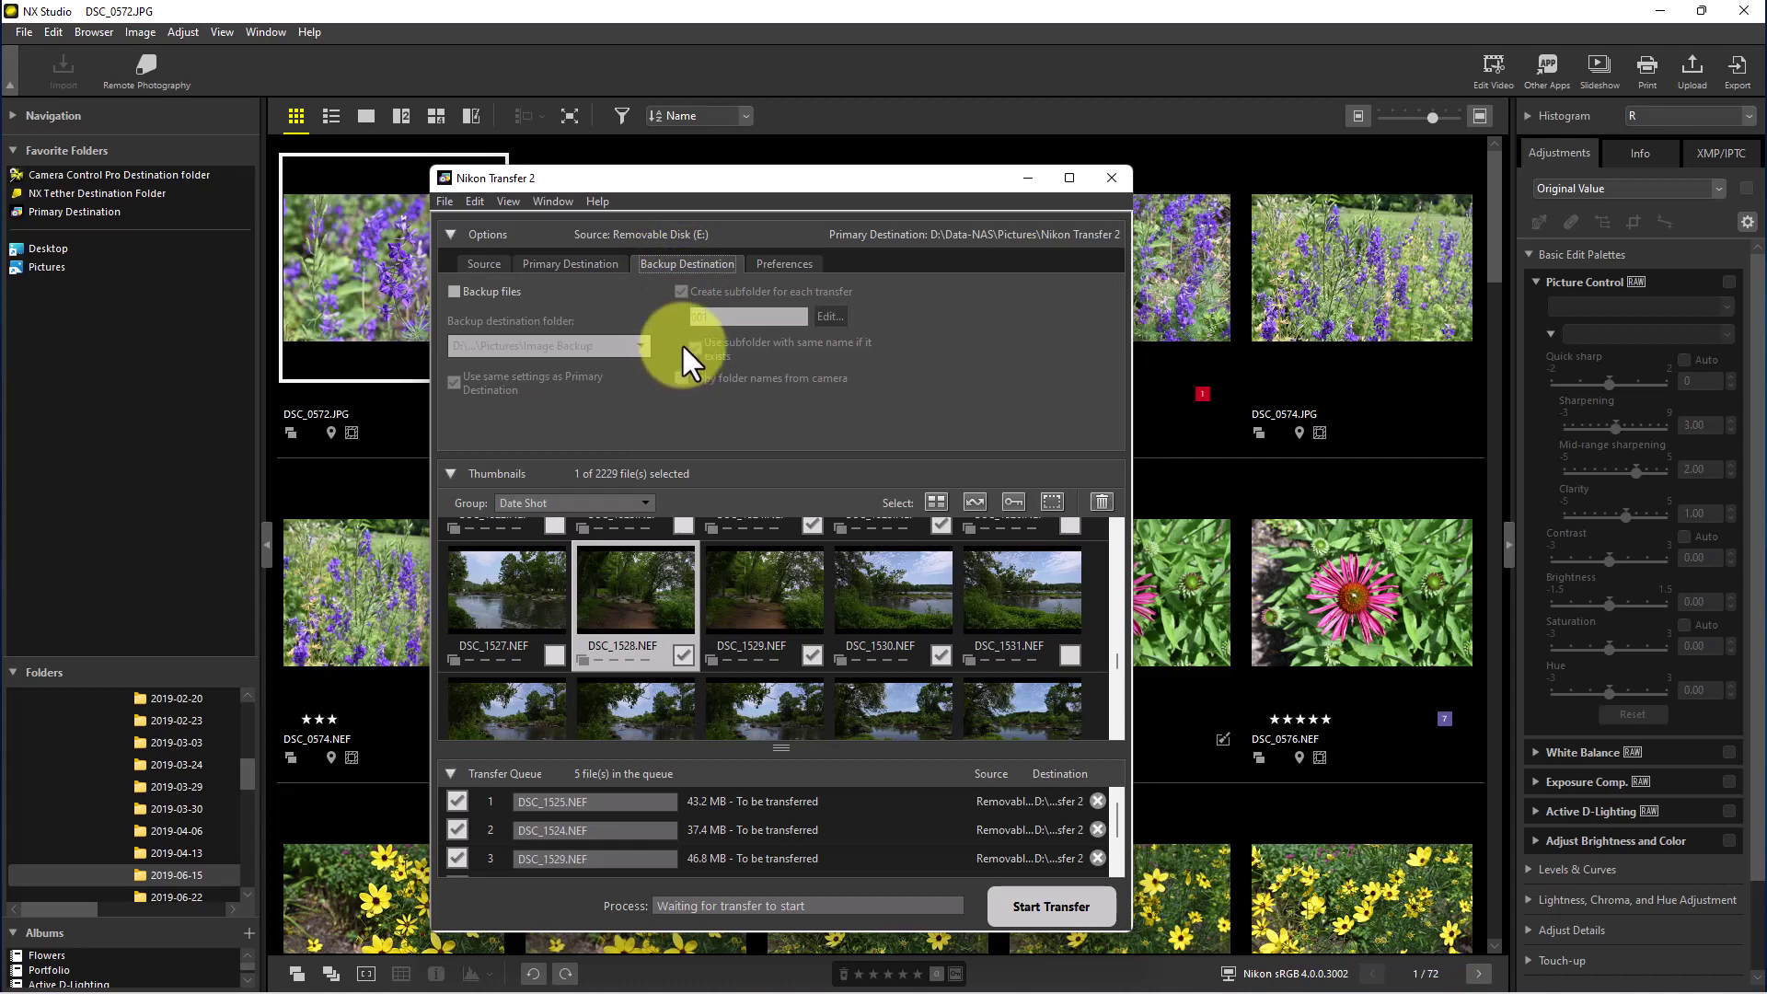
click(454, 291)
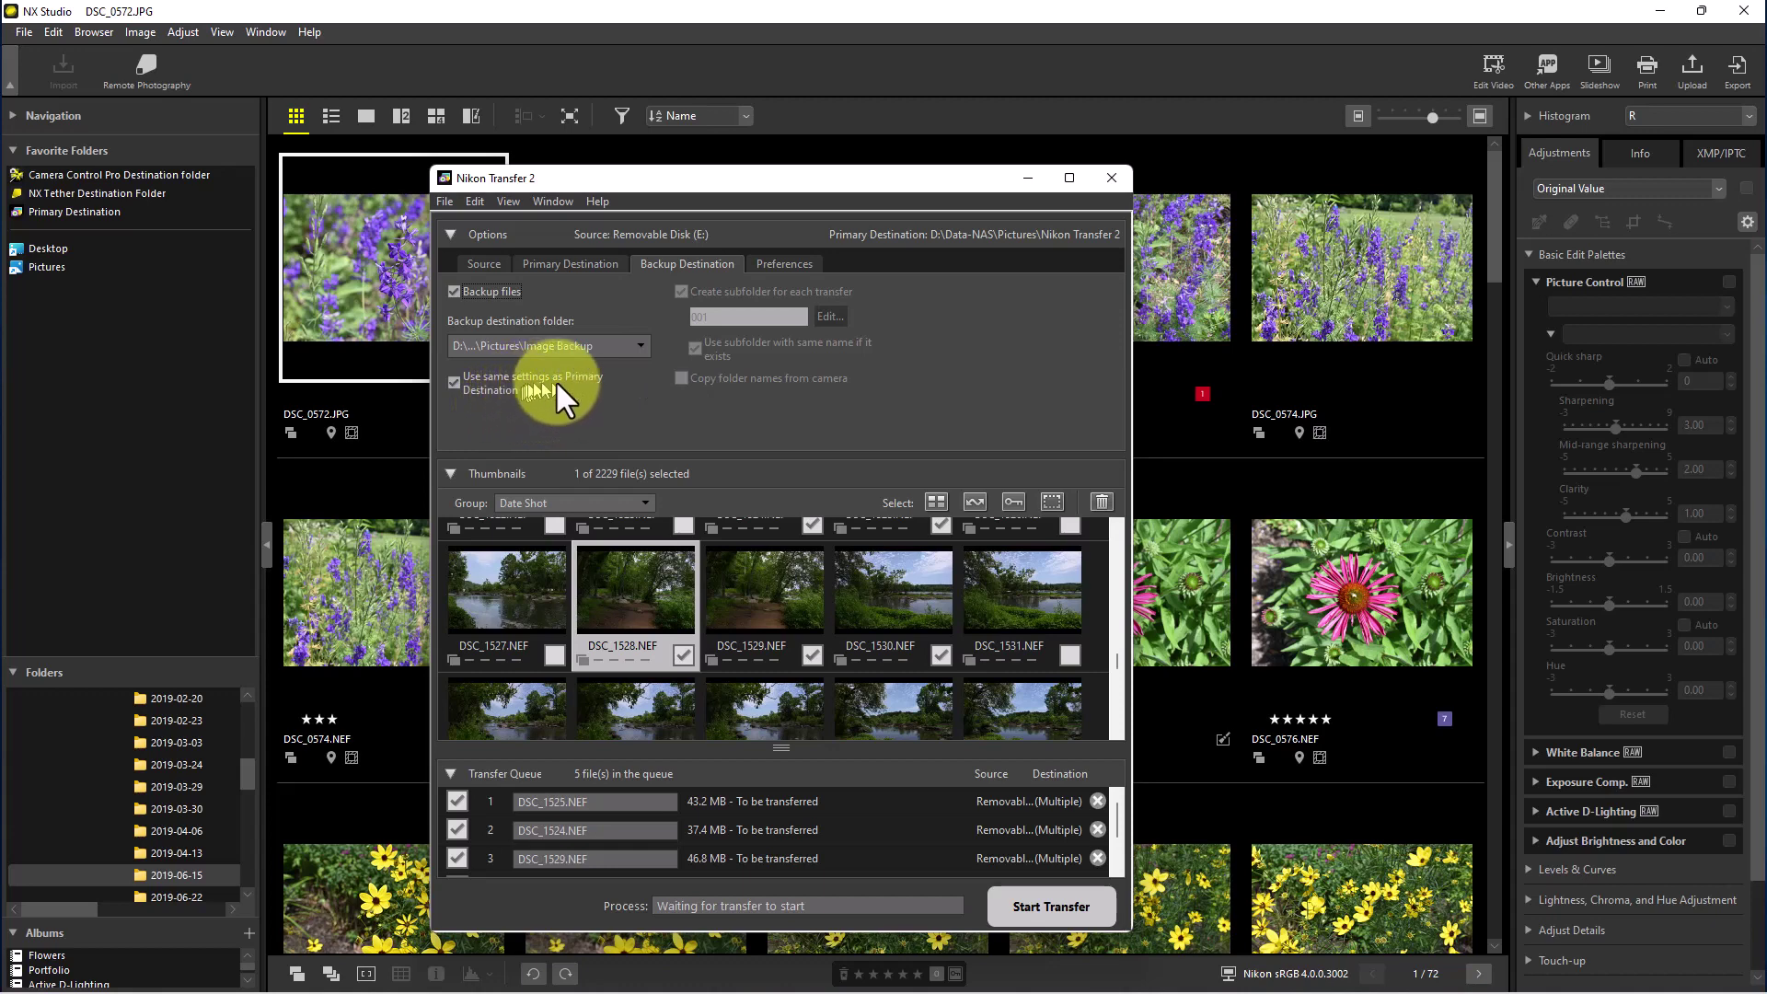
click(455, 380)
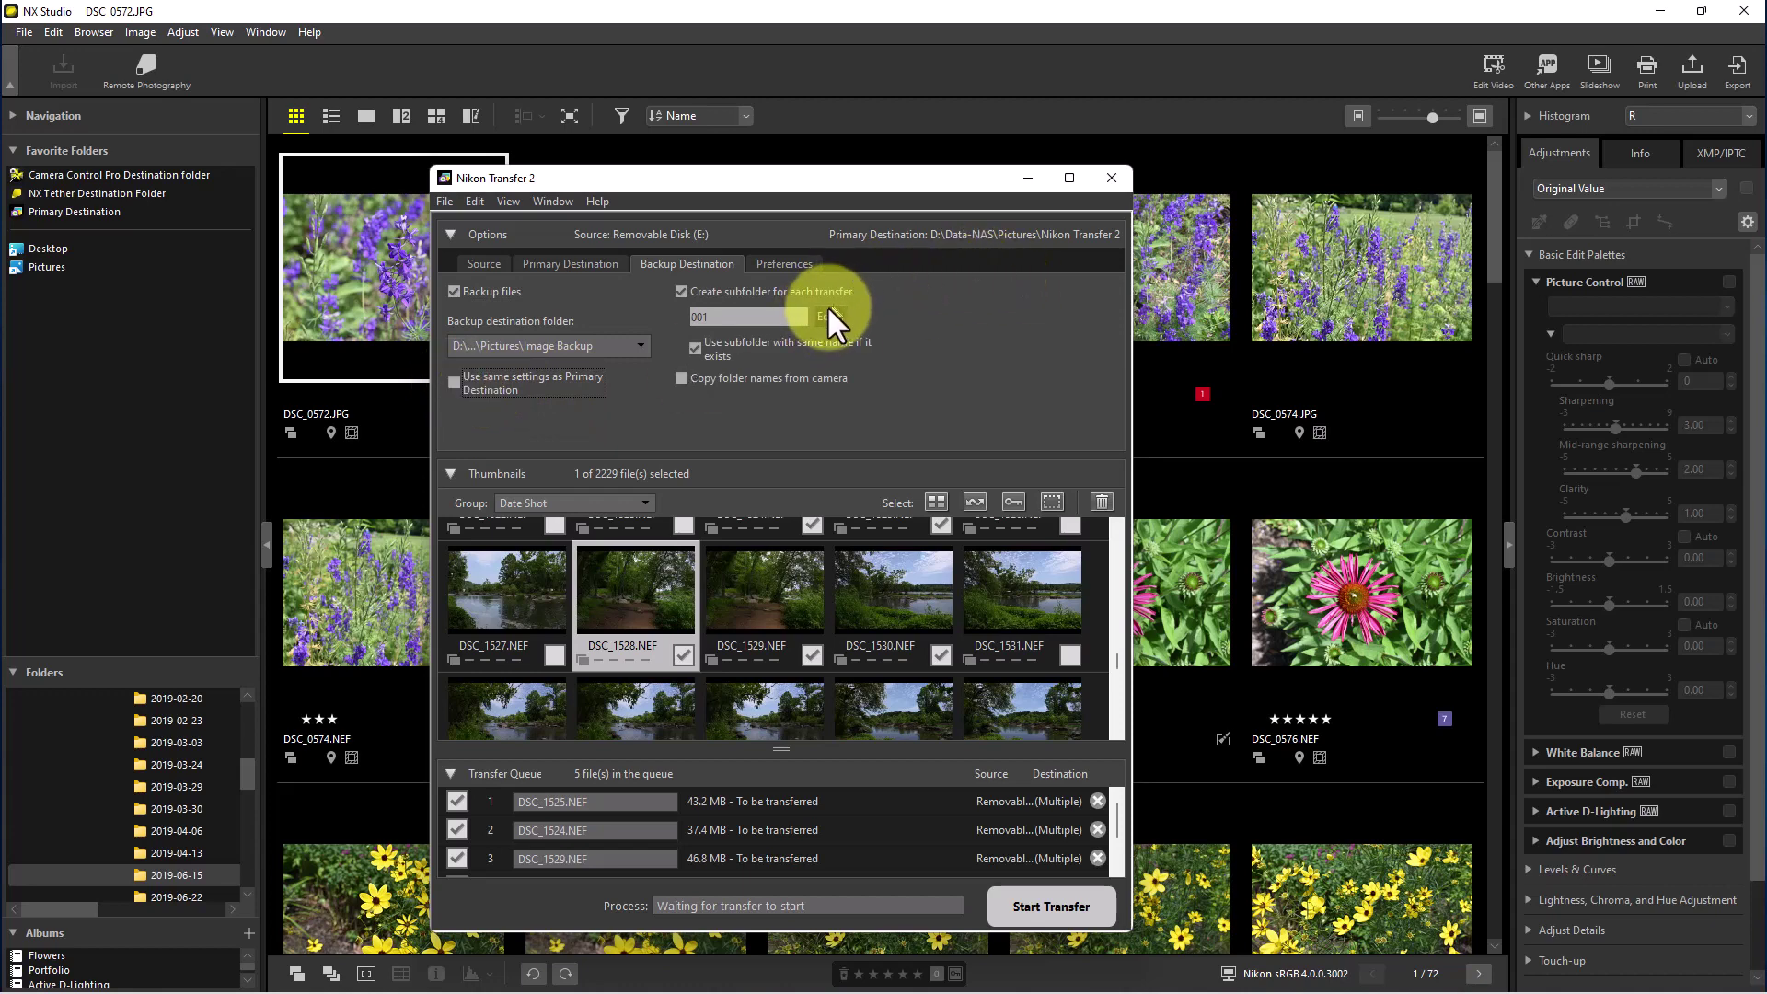
click(455, 381)
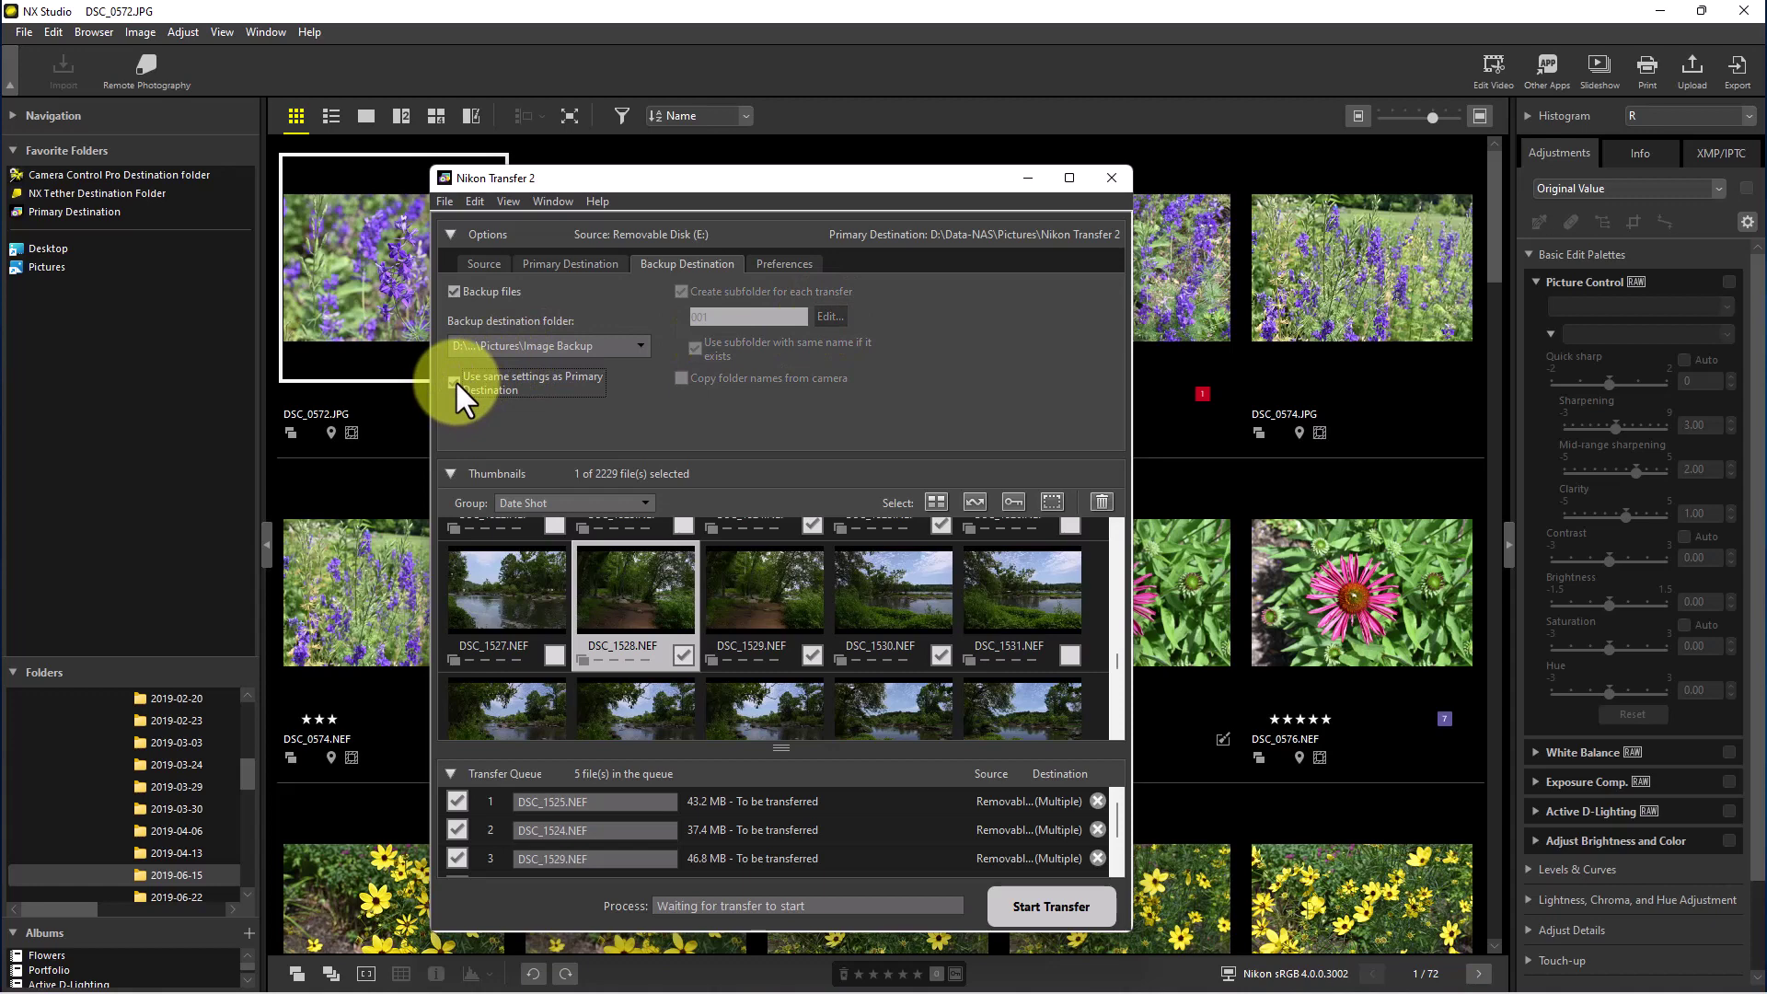
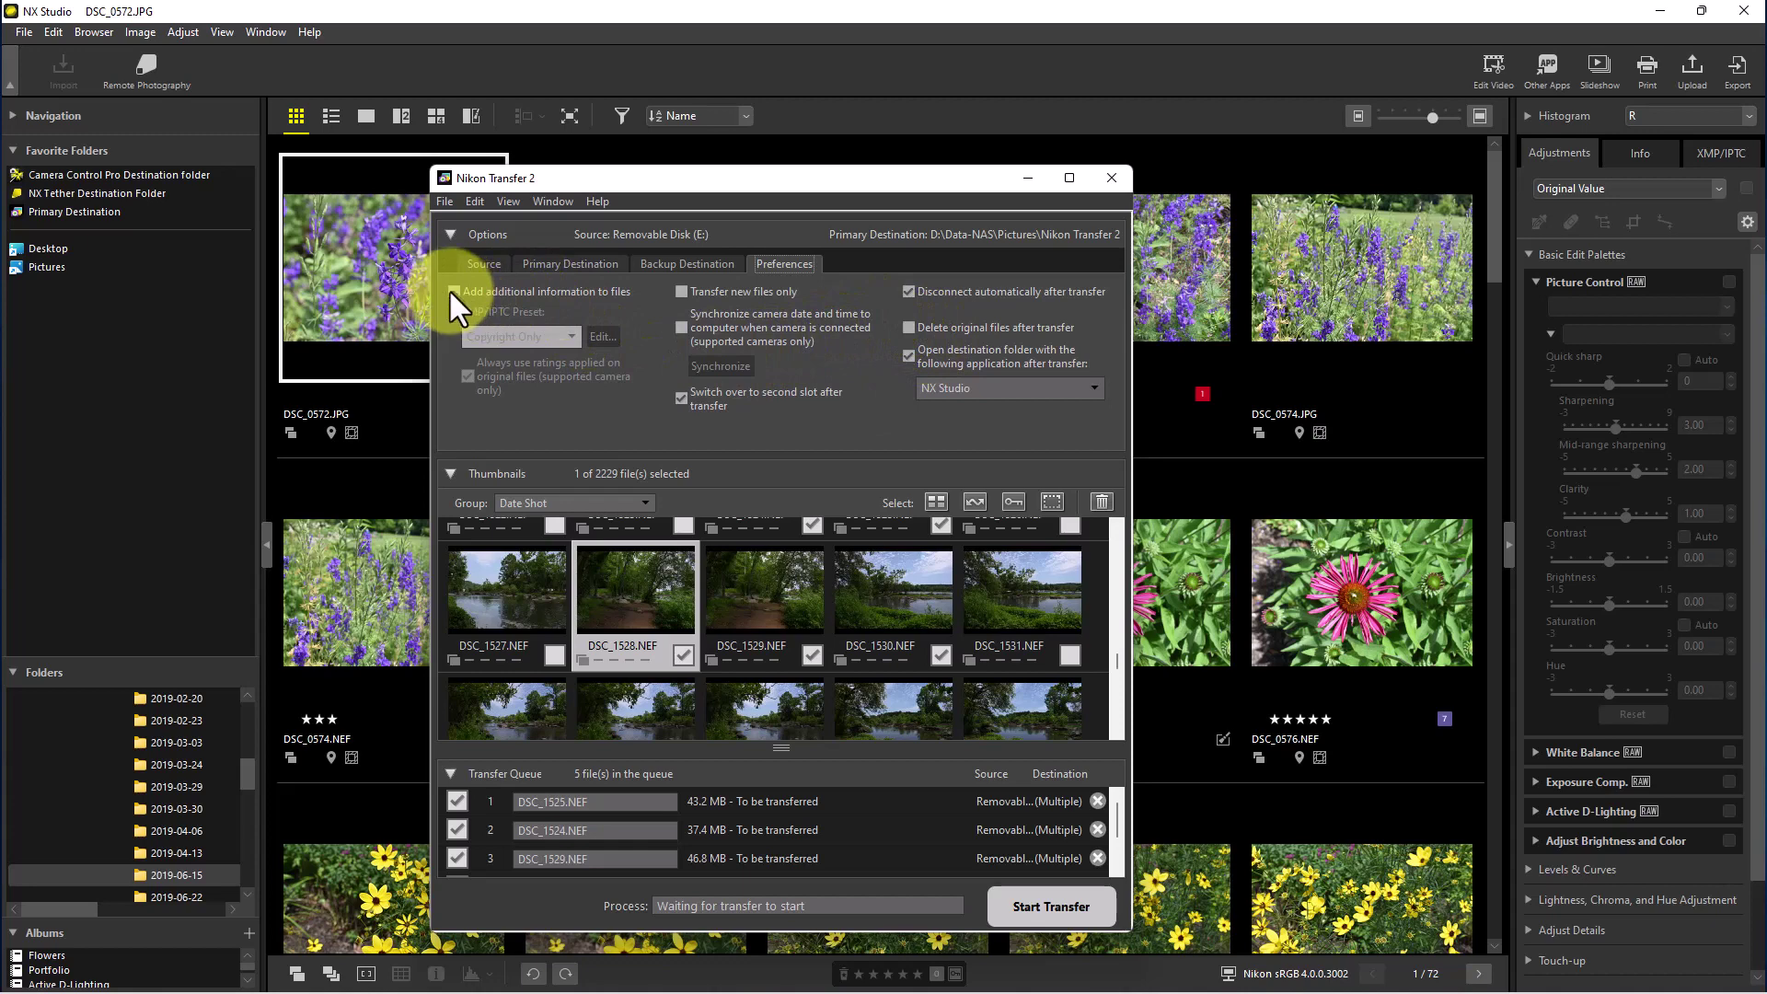
Turn on adding additional information to files in the transfer preferences and accept the version compatibility notice
click(451, 291)
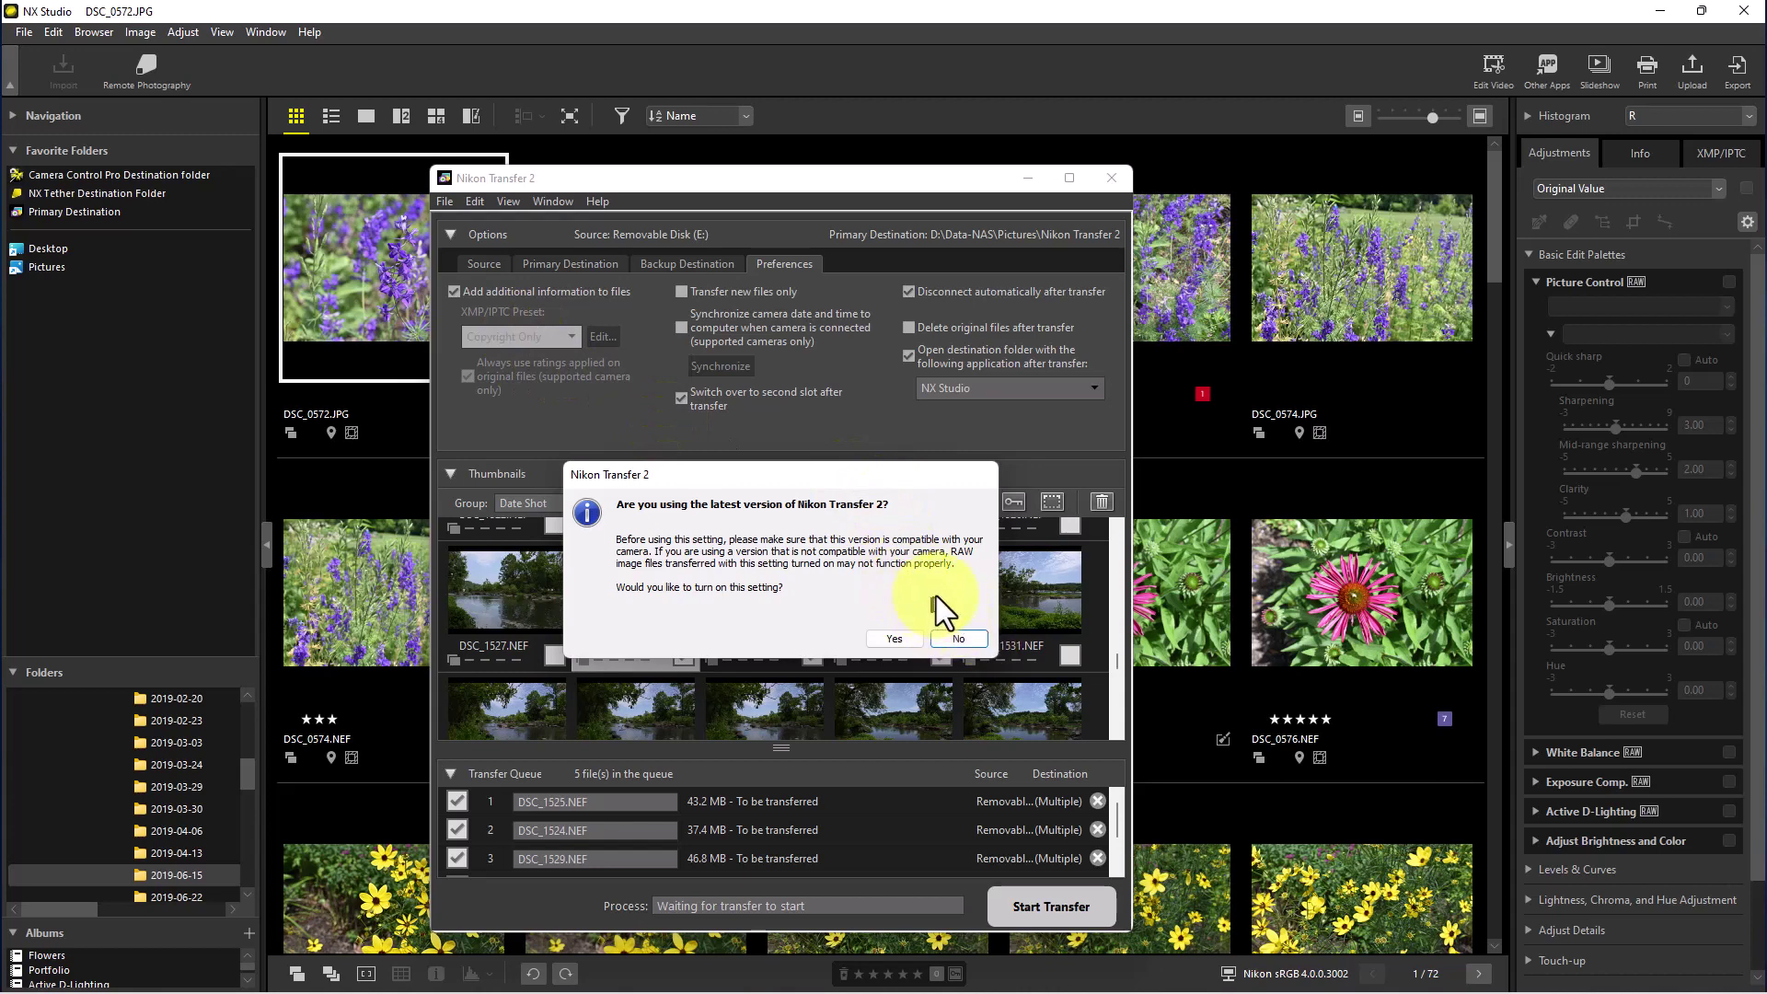
click(897, 638)
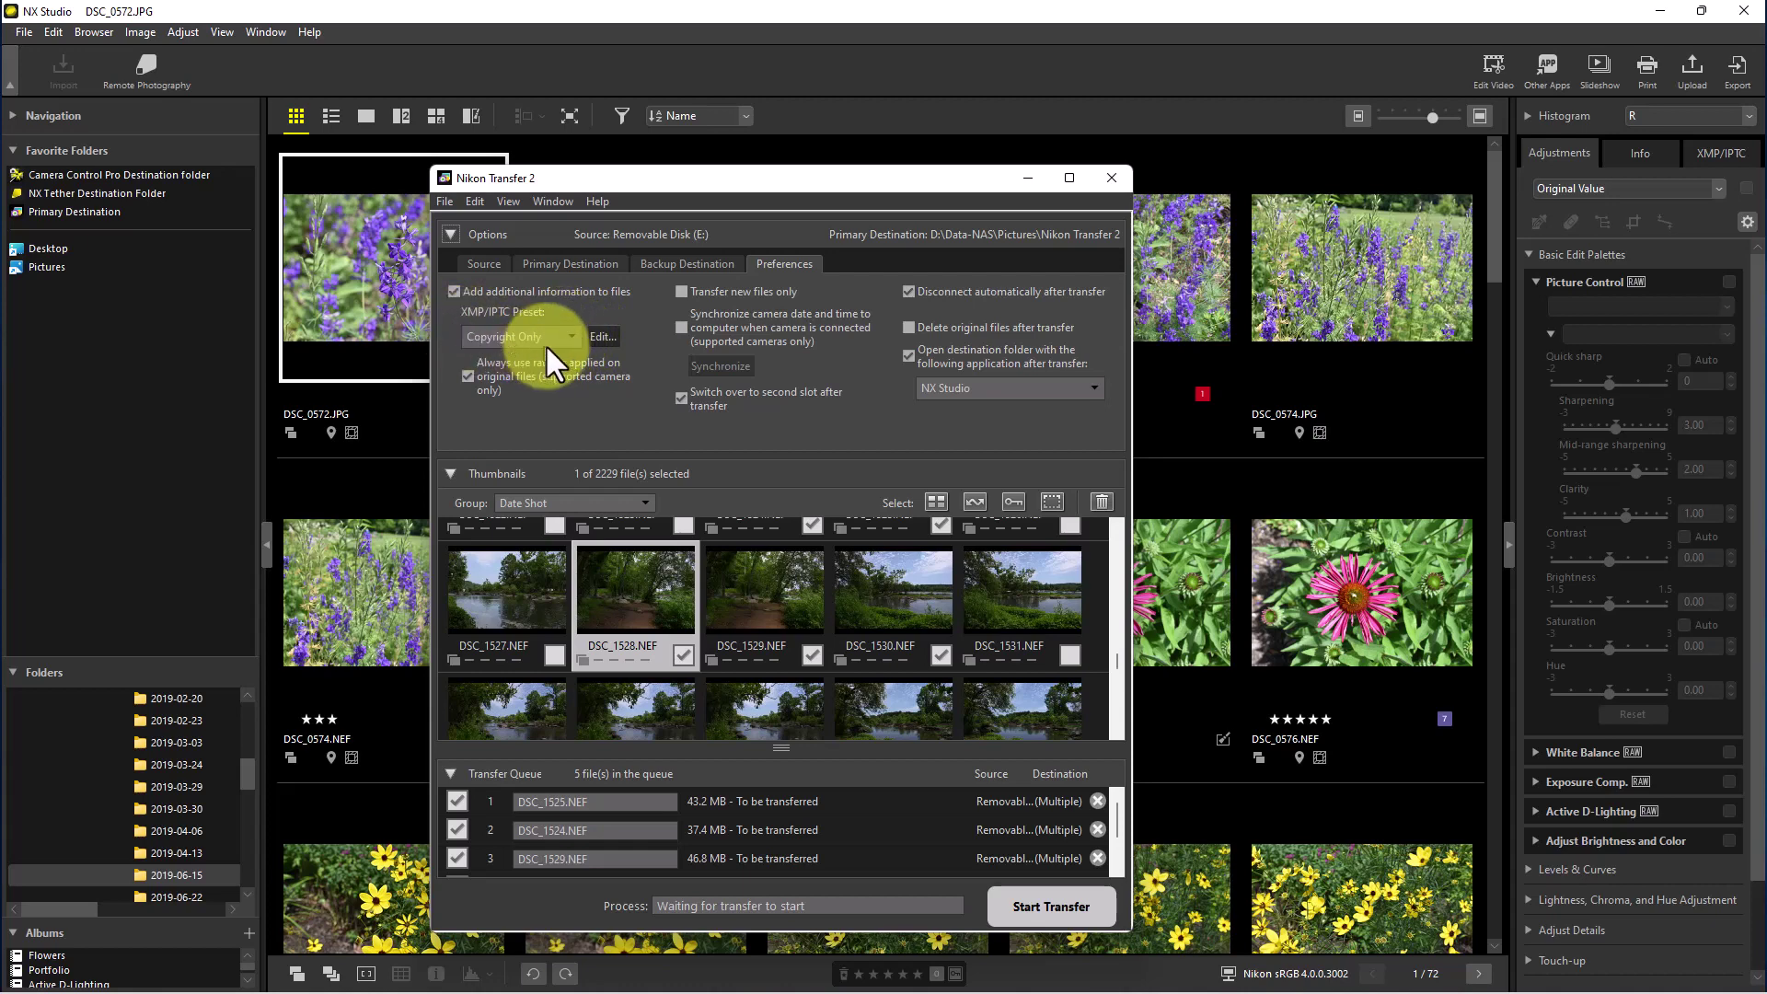
Review the available XMP/IPTC presets and examine the tag, description and contact fields of the Copyright Only and Wedding presets
click(566, 334)
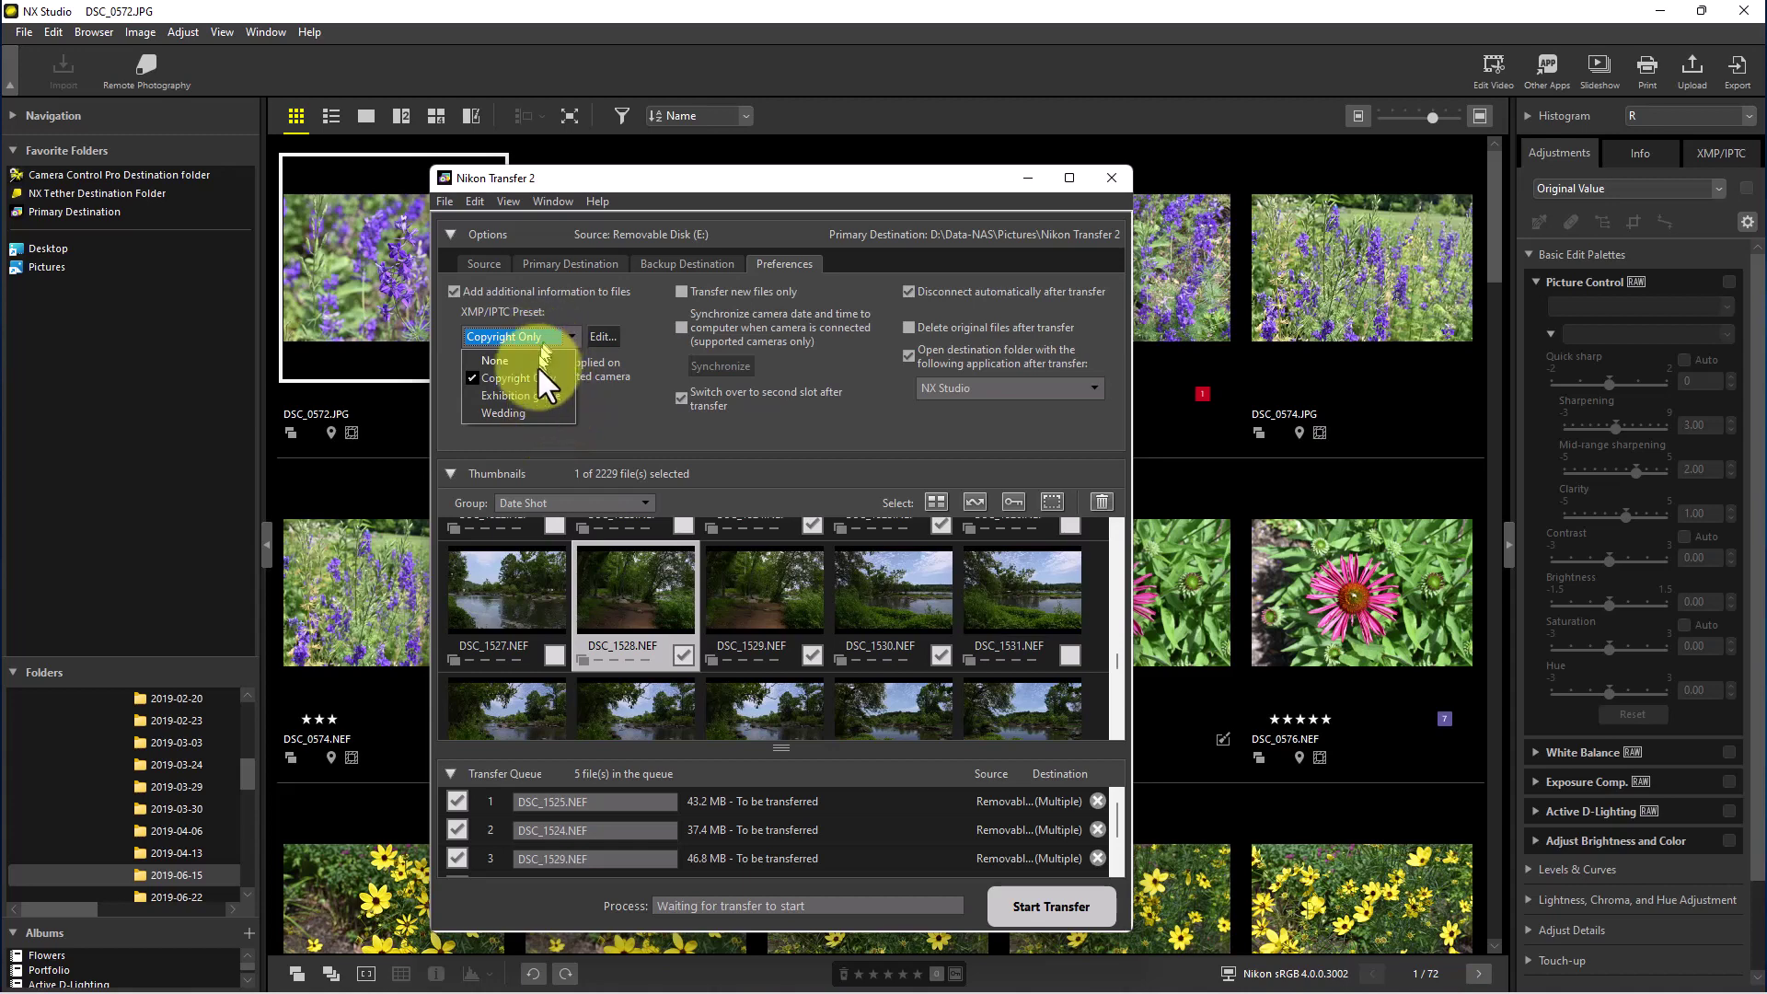
click(603, 335)
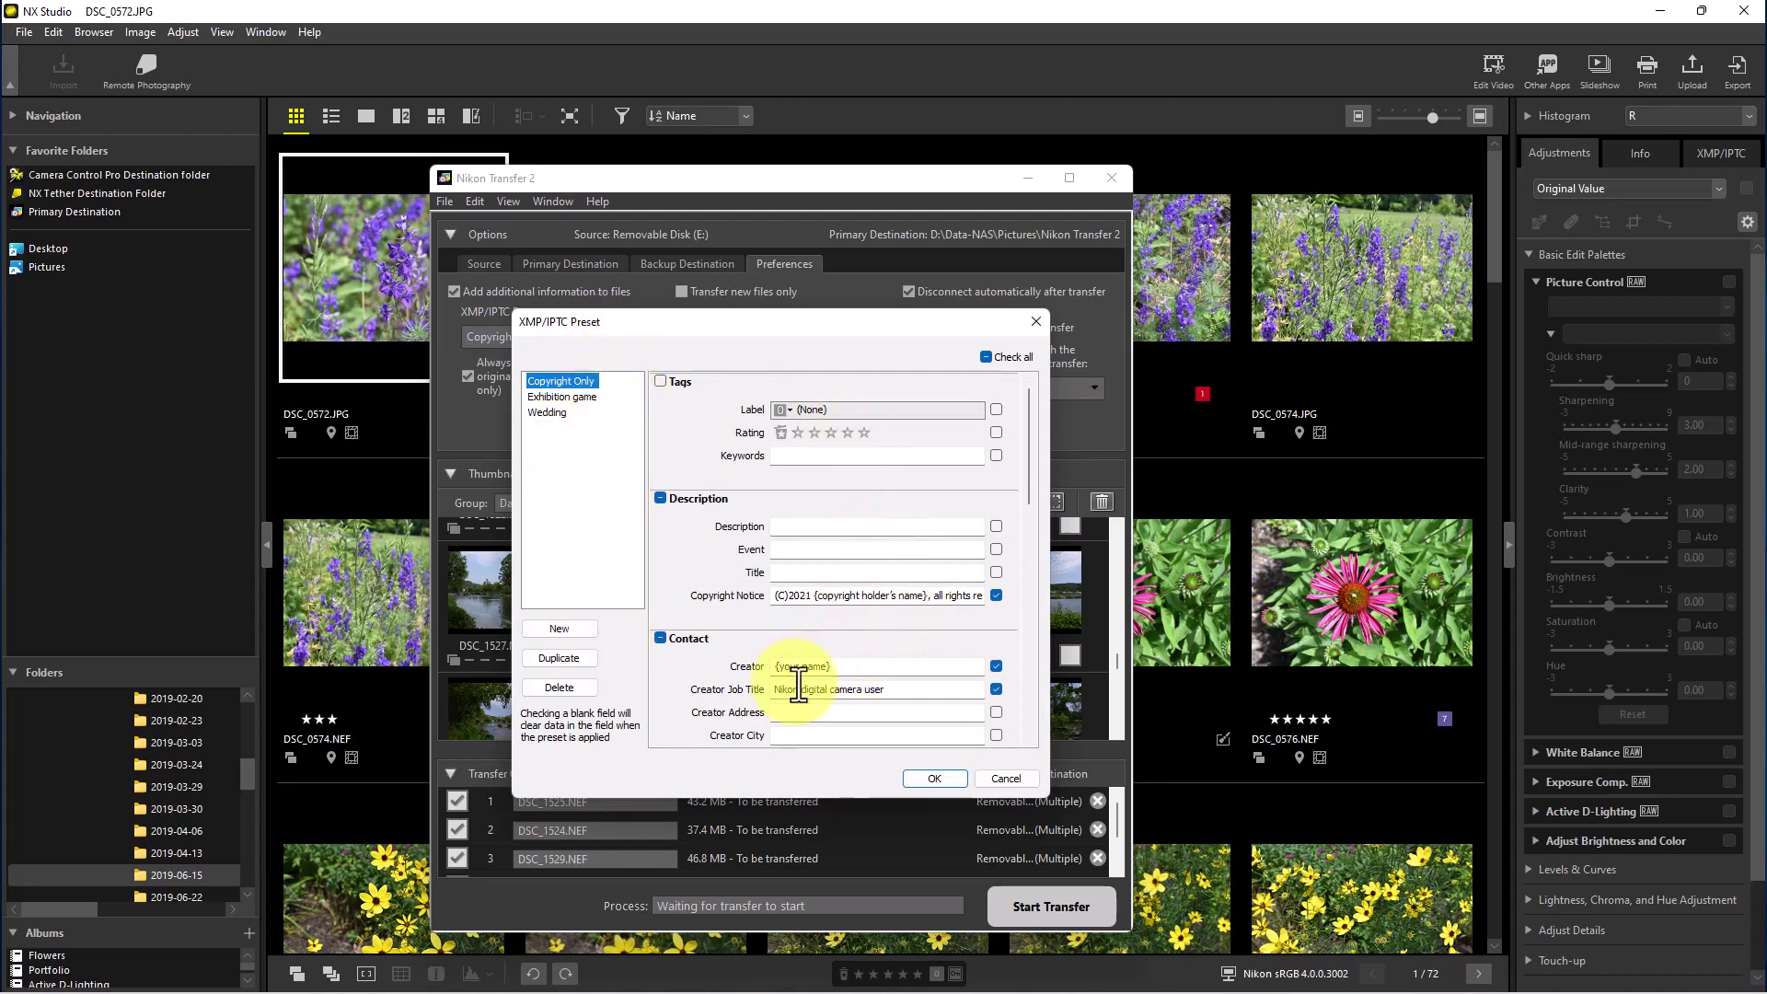
click(548, 412)
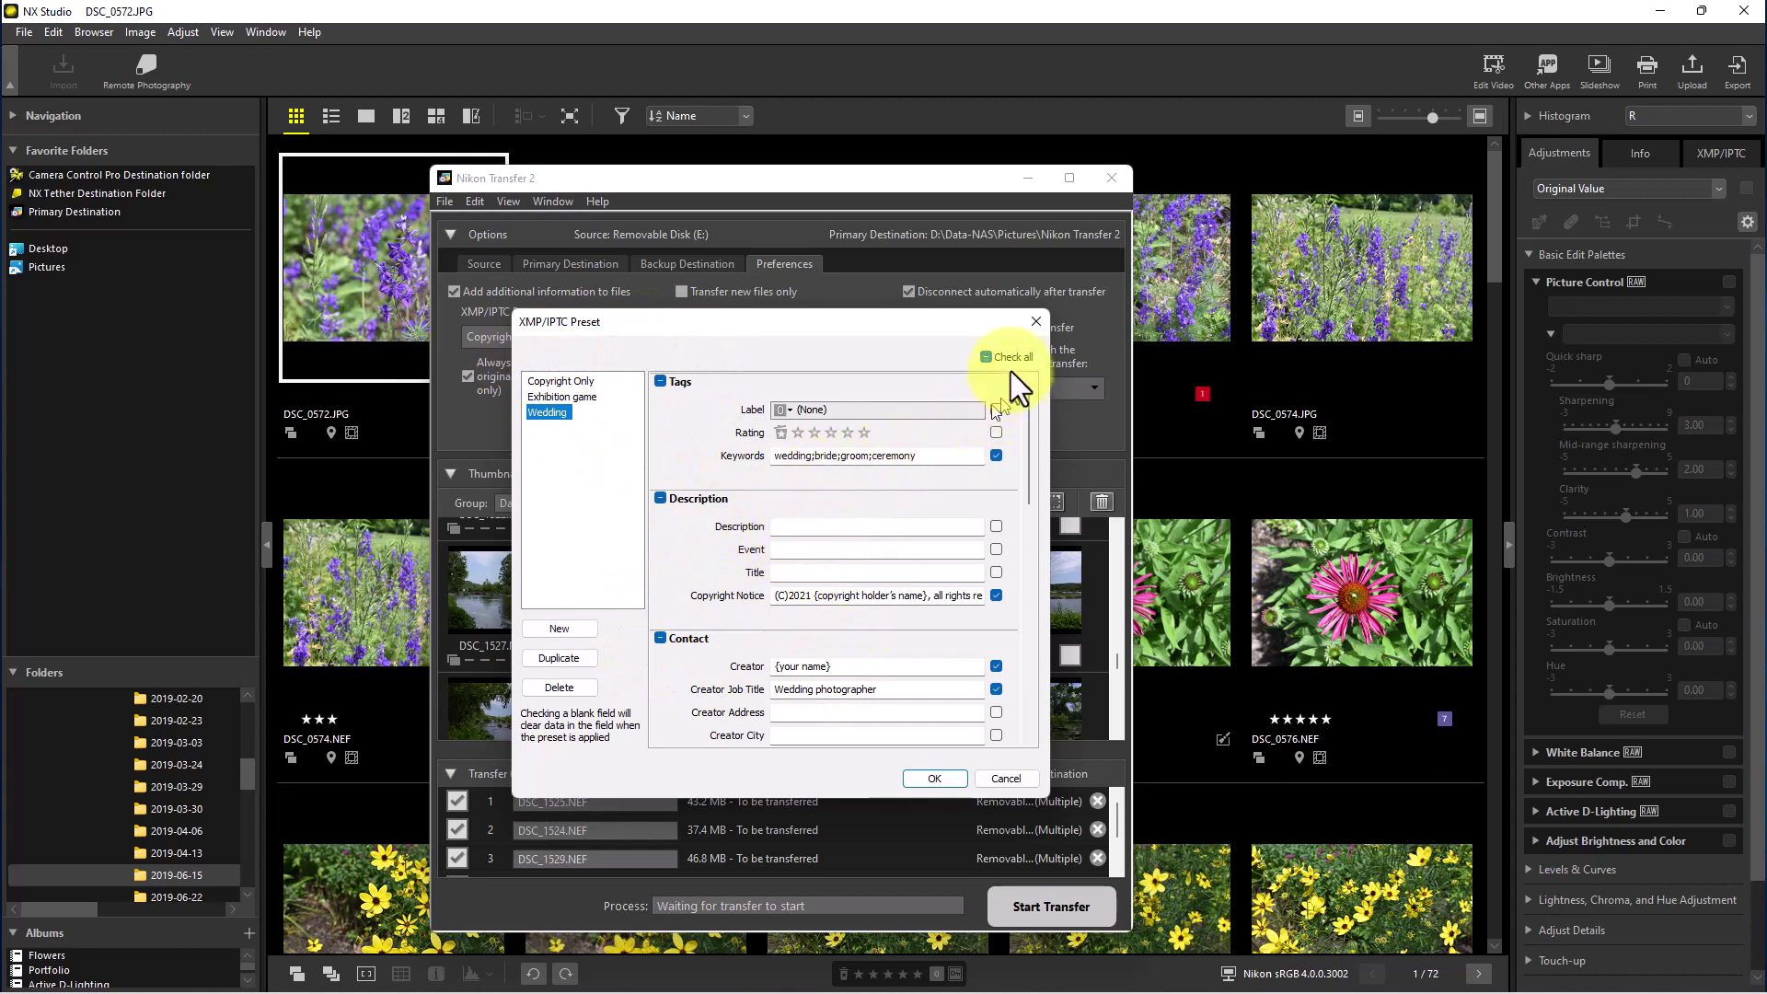
click(1032, 320)
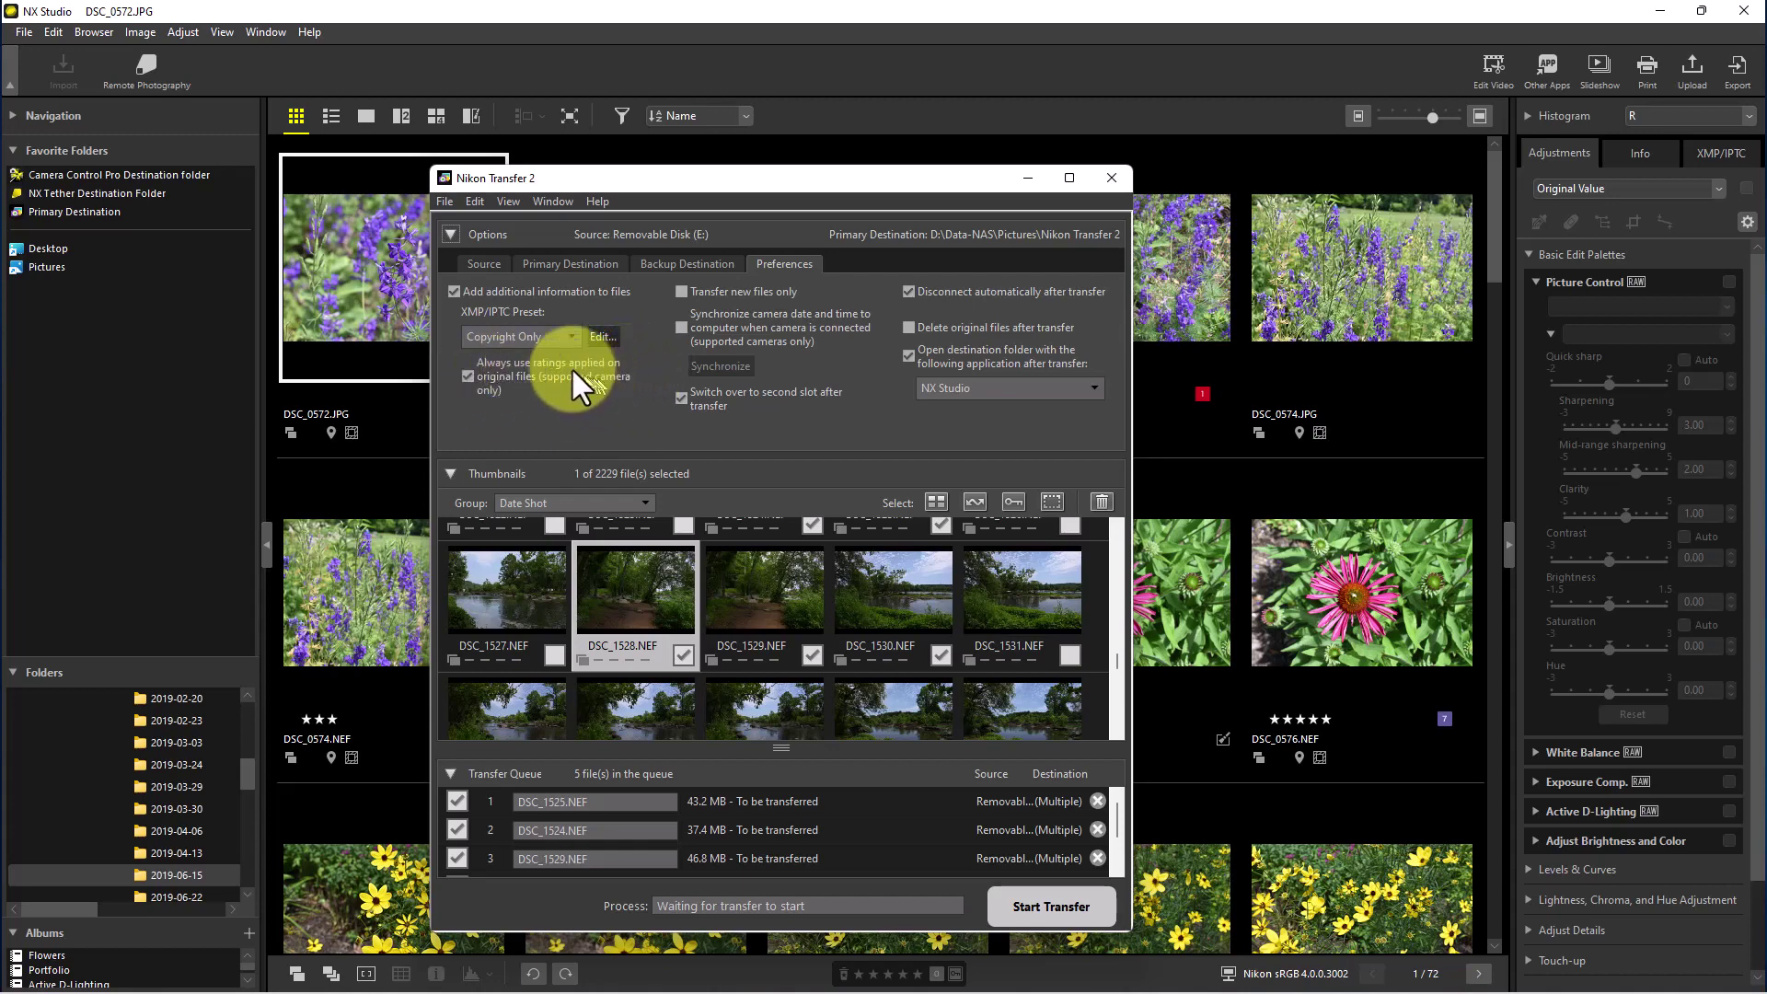
Turn off adding additional information to files, keeping NX Studio as the application that opens the destination folder after transfer
click(452, 289)
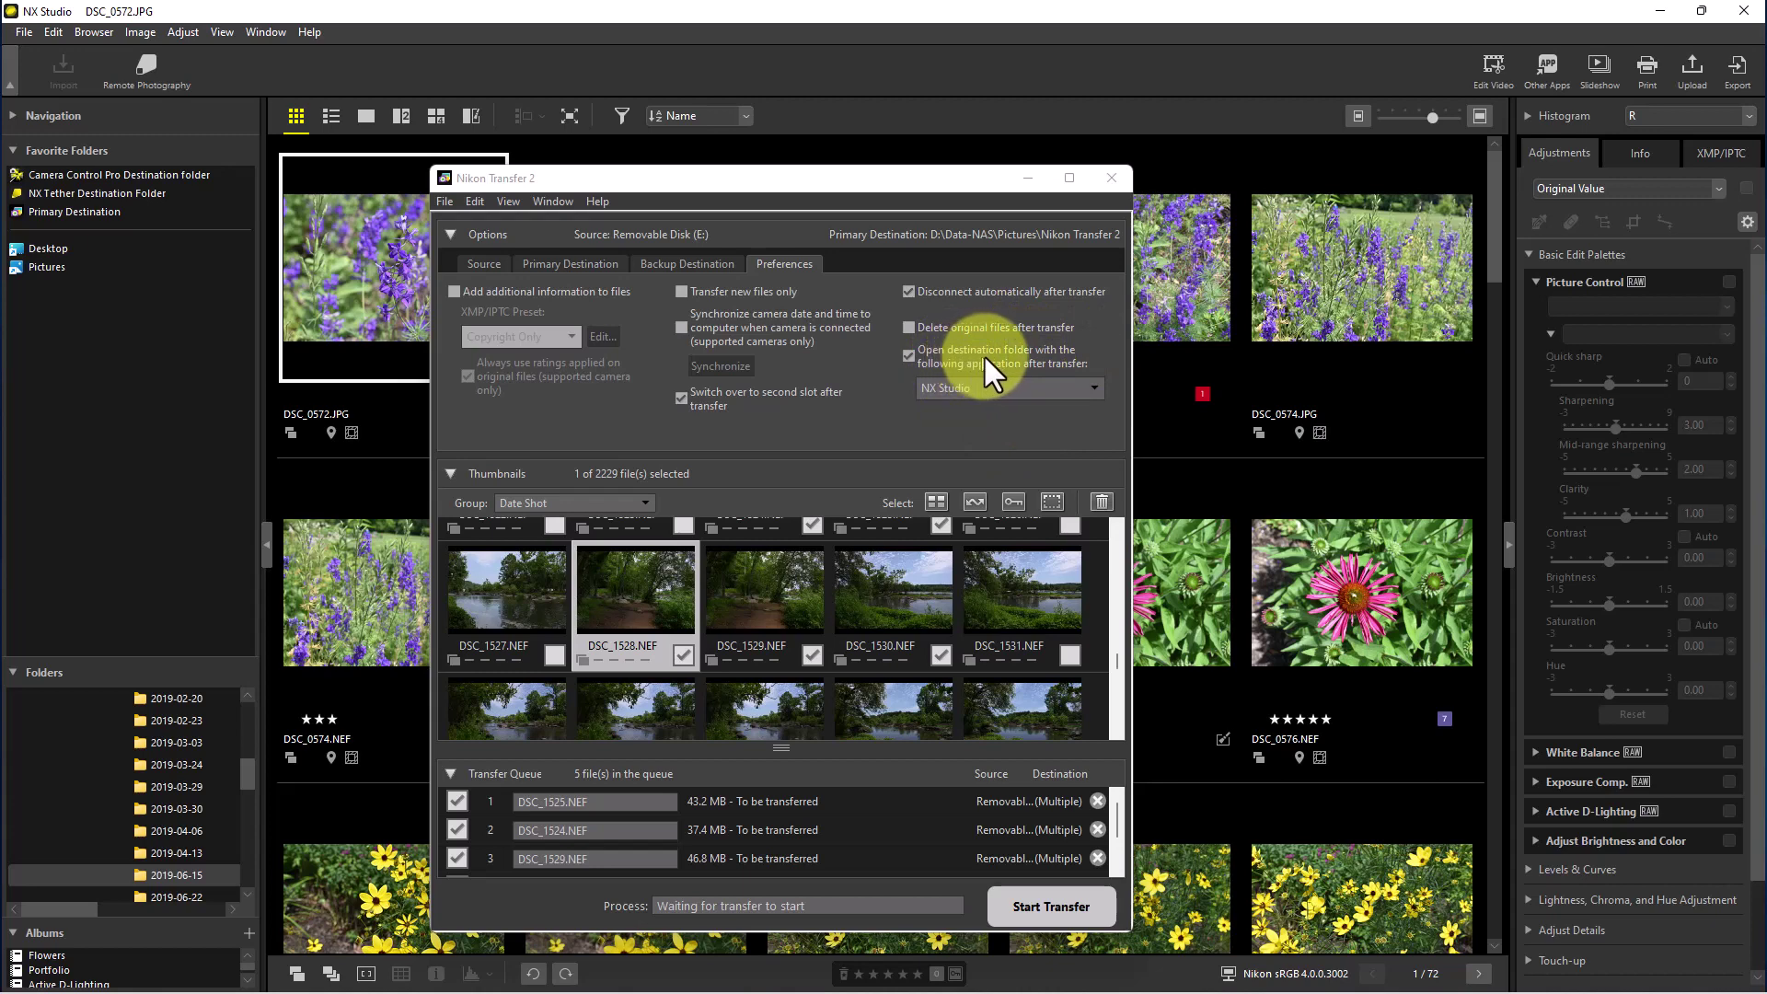
click(1039, 379)
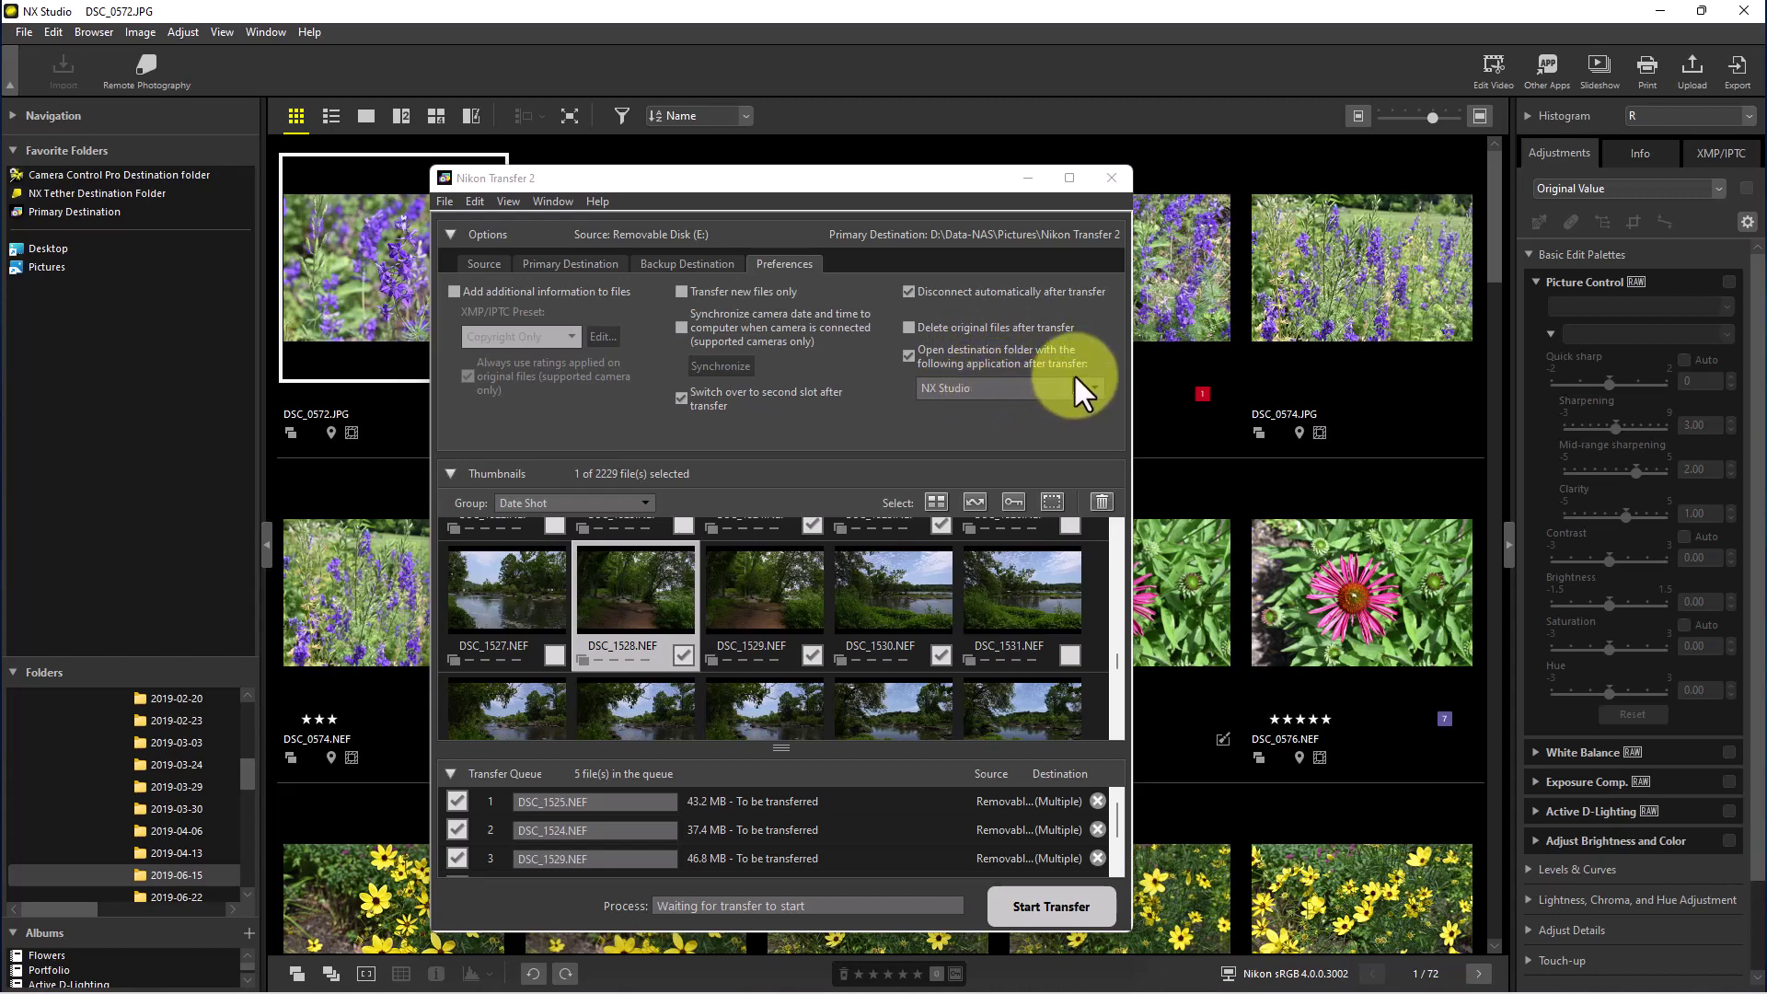
click(1042, 391)
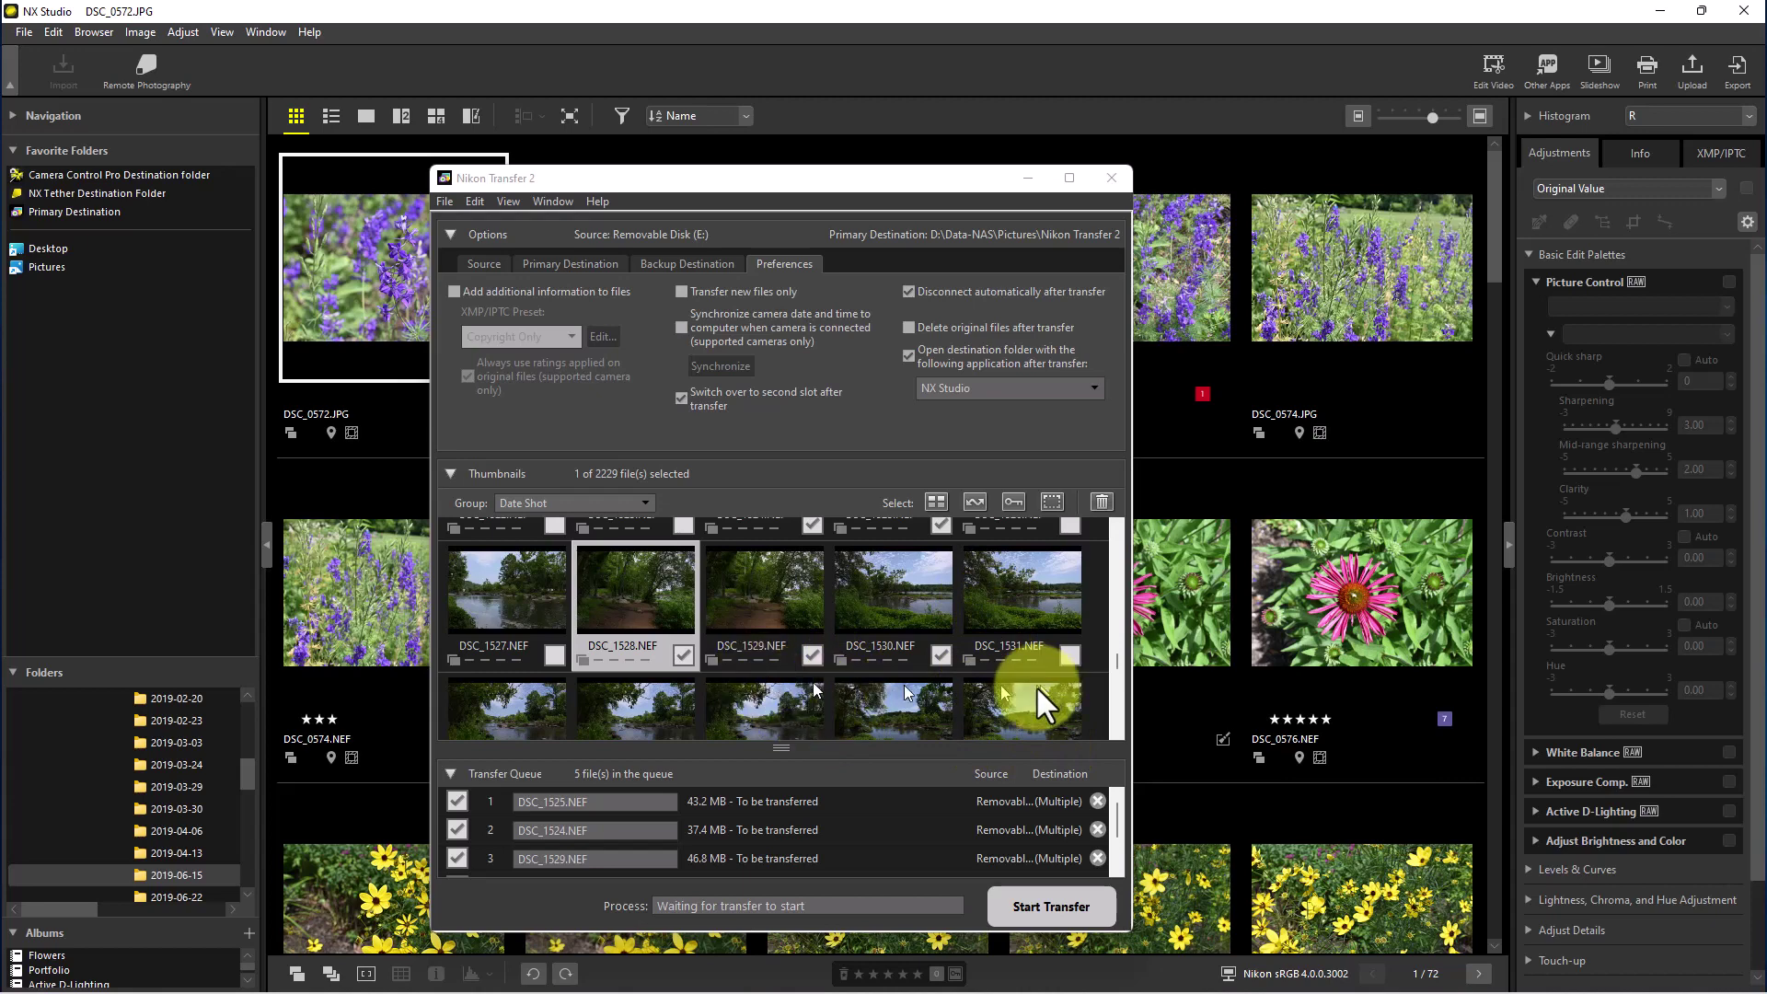
Start transferring the queued files from the removable disk
click(1033, 920)
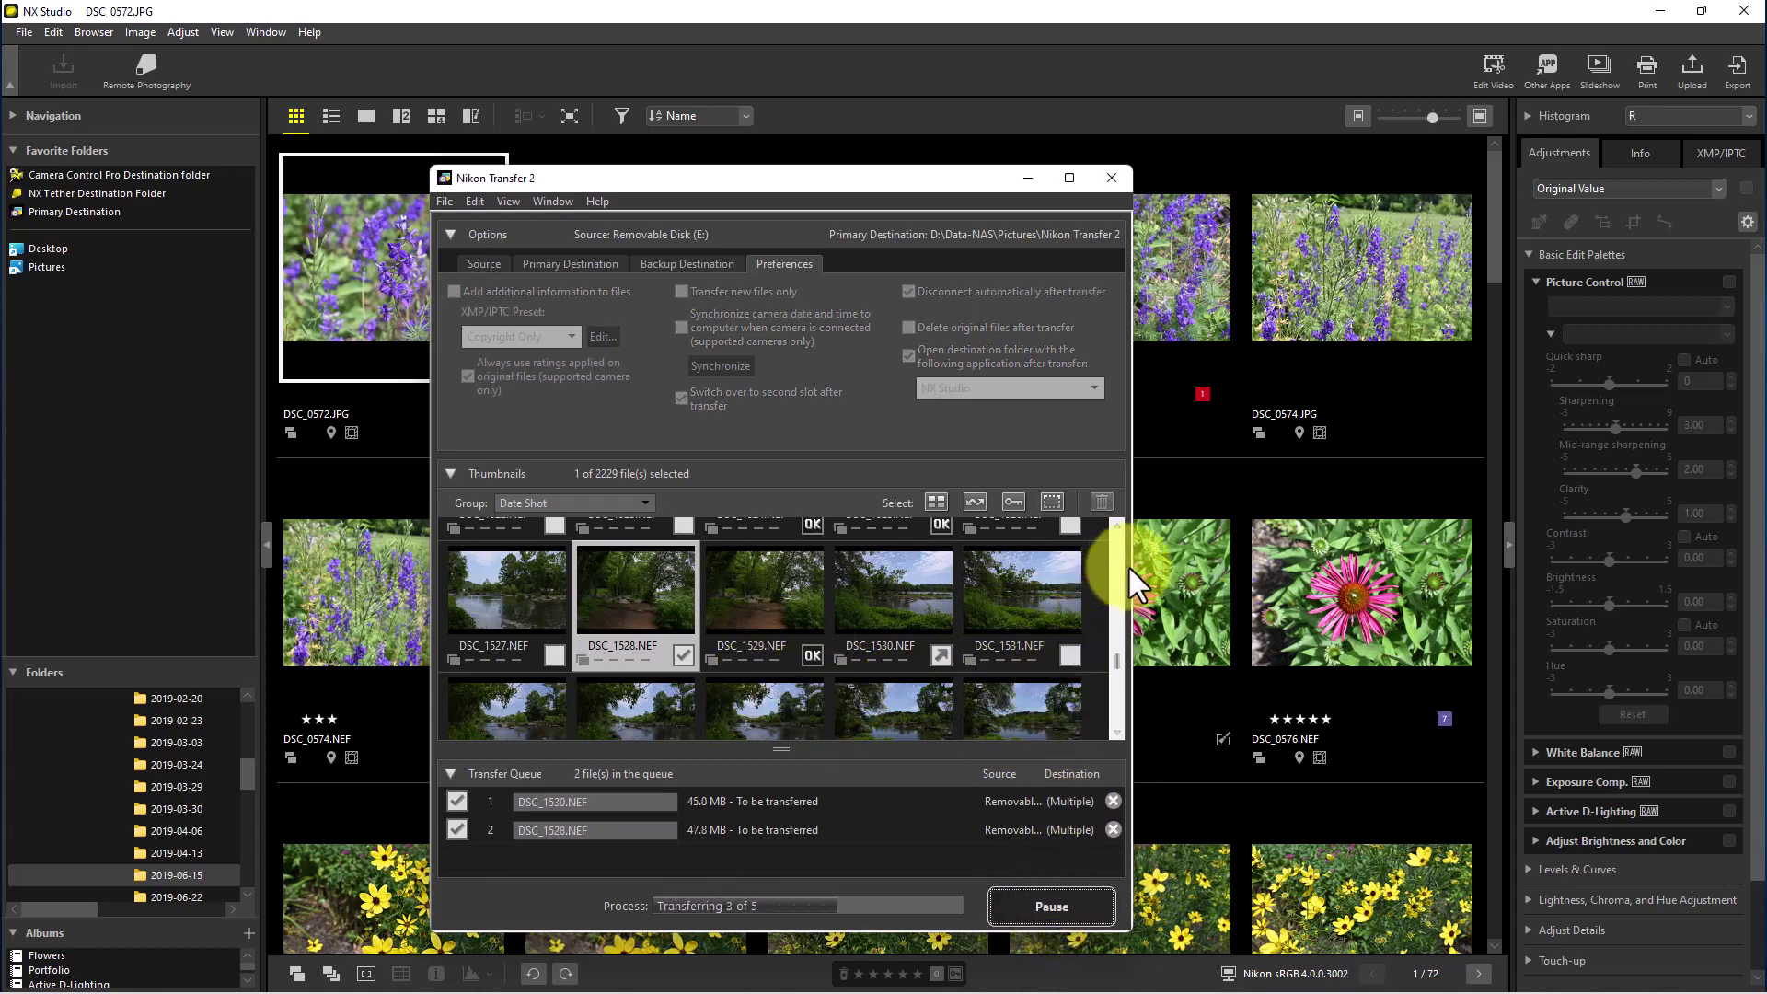